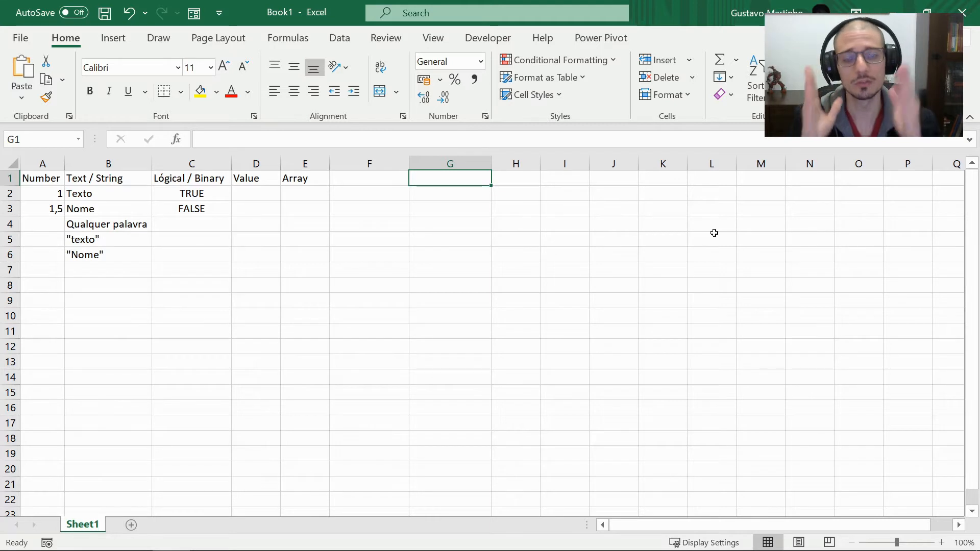
Step: Start a SUM formula in cell G1 to view its argument hint, and discard the entry
text(=s)
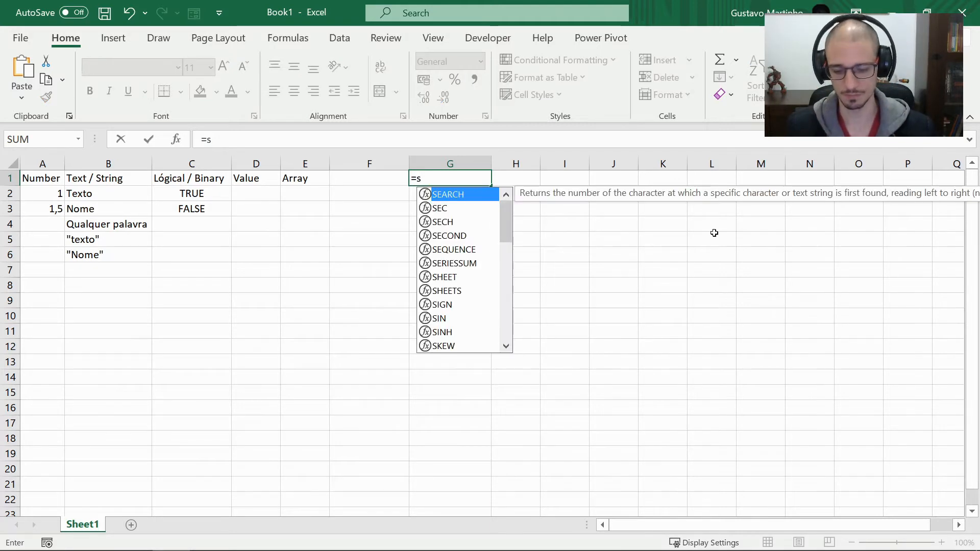
text(um)
key(Tab)
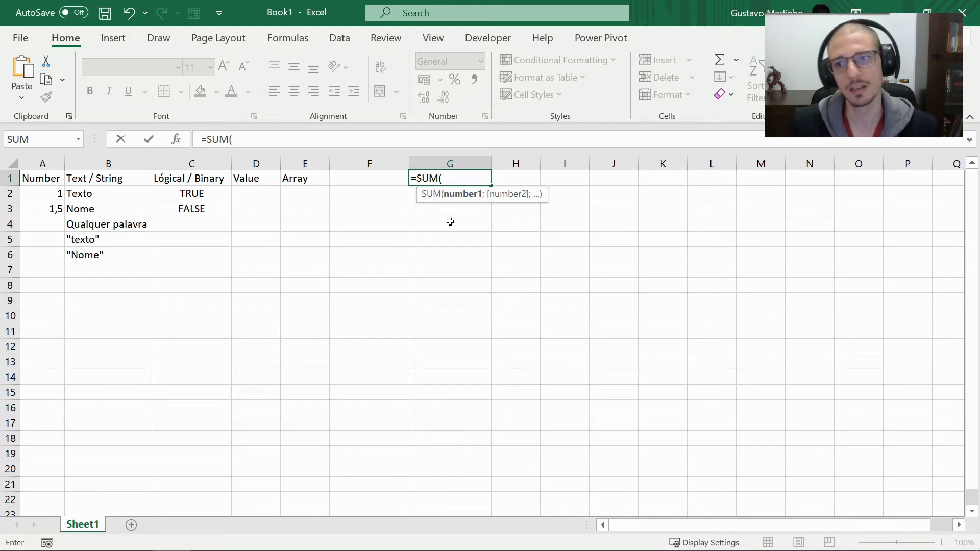
key(Escape)
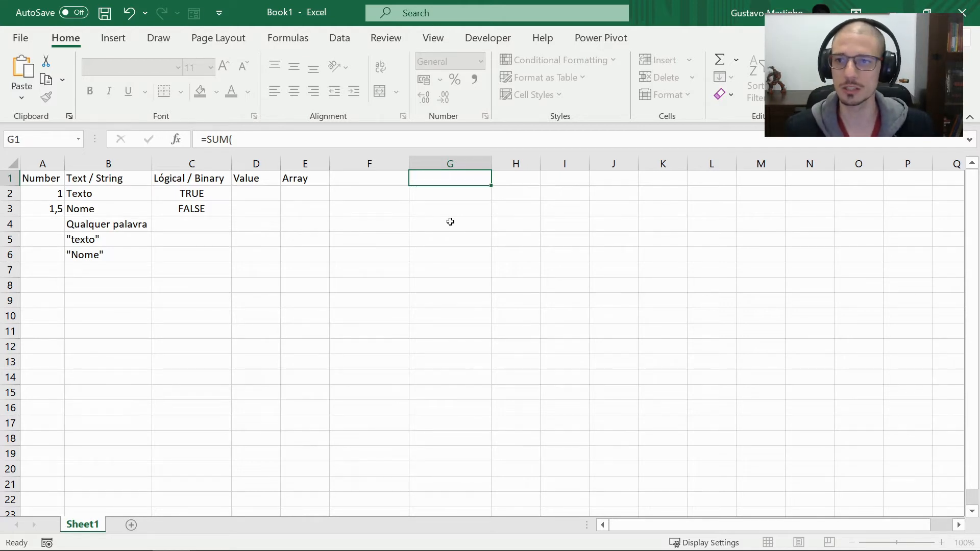
Step: Examine the Number and Text / String columns, including the unquoted and quoted text examples in column B
click(320, 221)
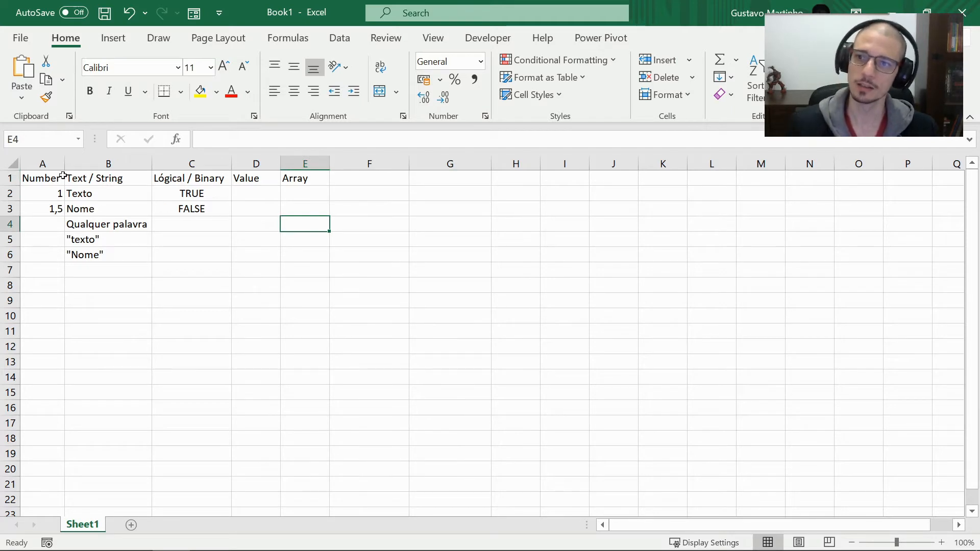
click(49, 164)
click(406, 213)
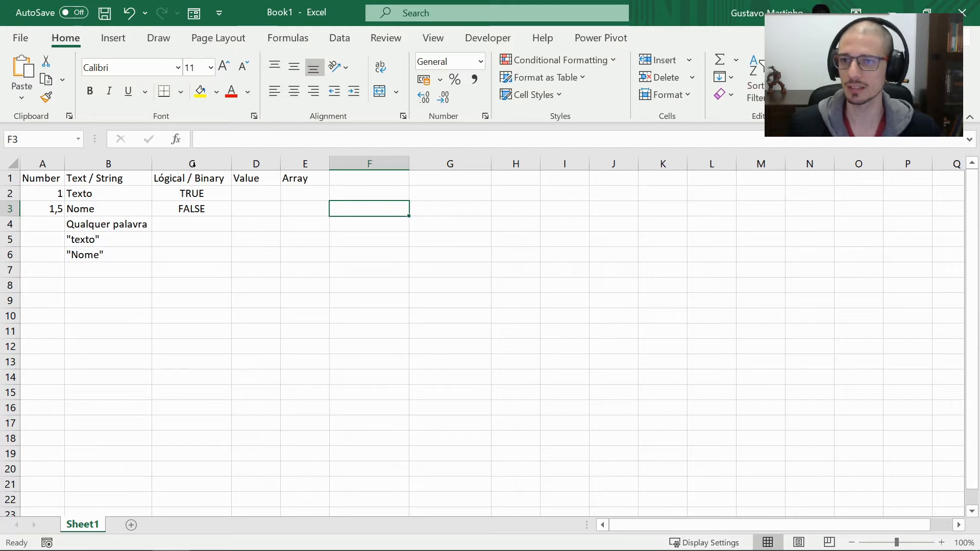
click(90, 182)
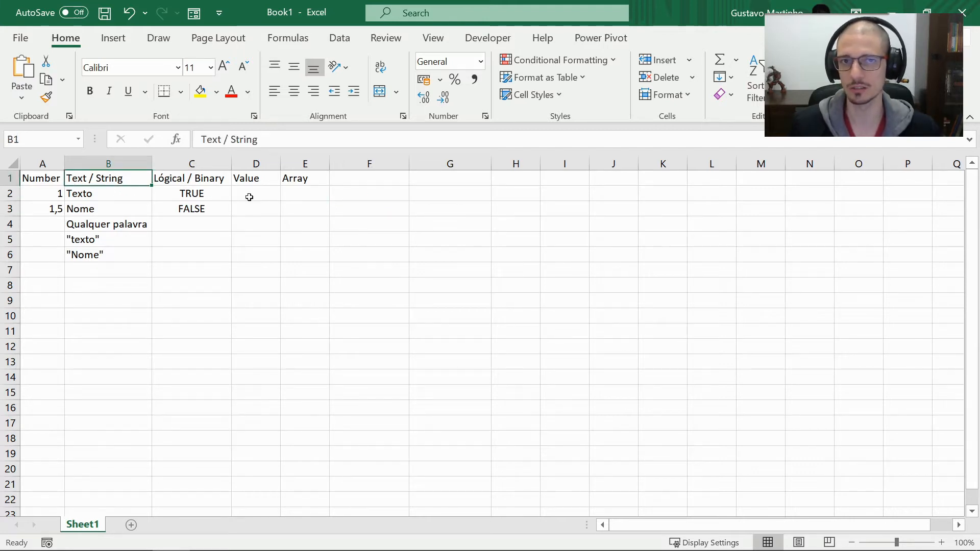
click(392, 212)
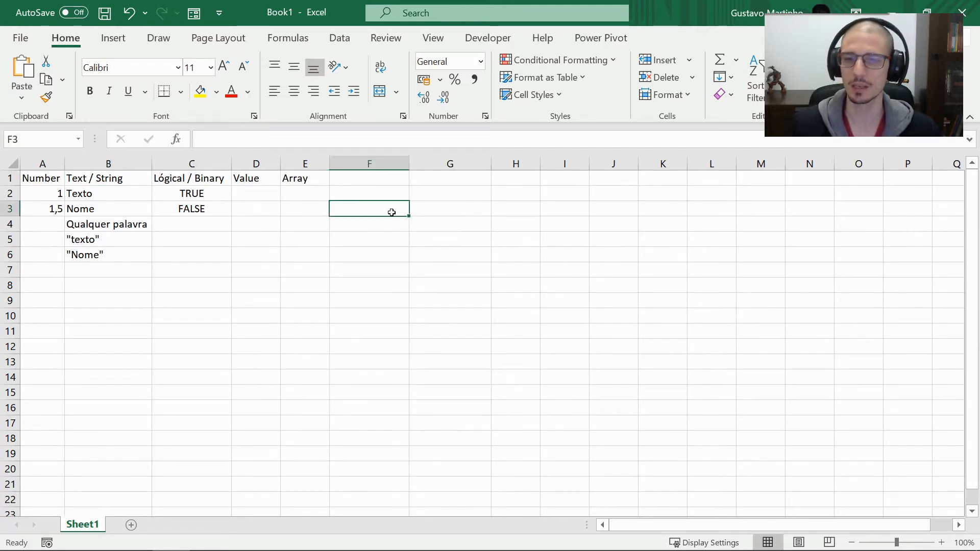
click(89, 194)
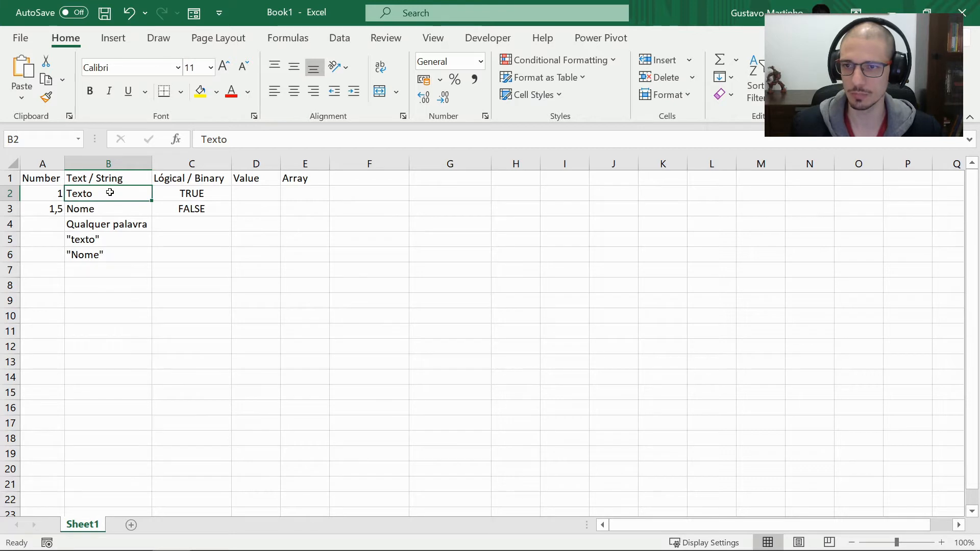
drag(109, 193, 107, 228)
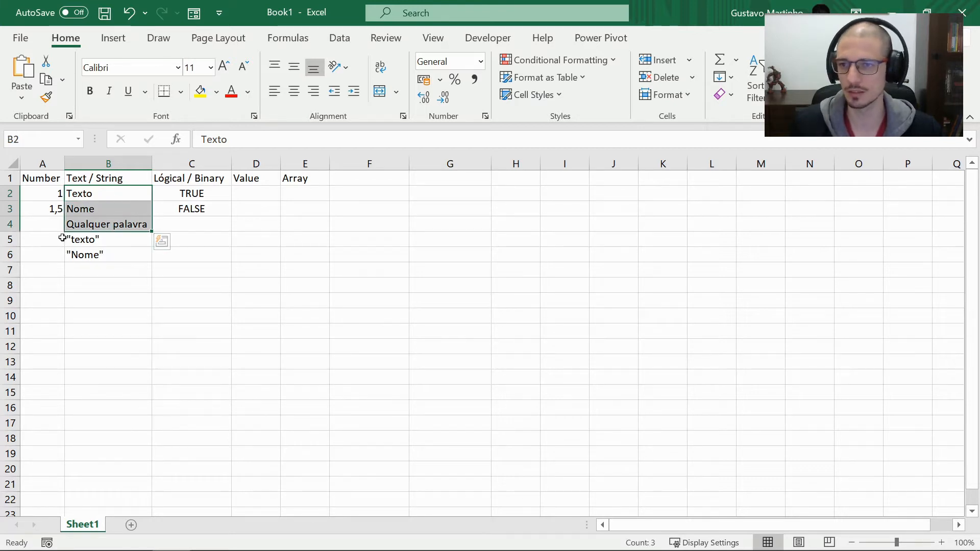
click(120, 271)
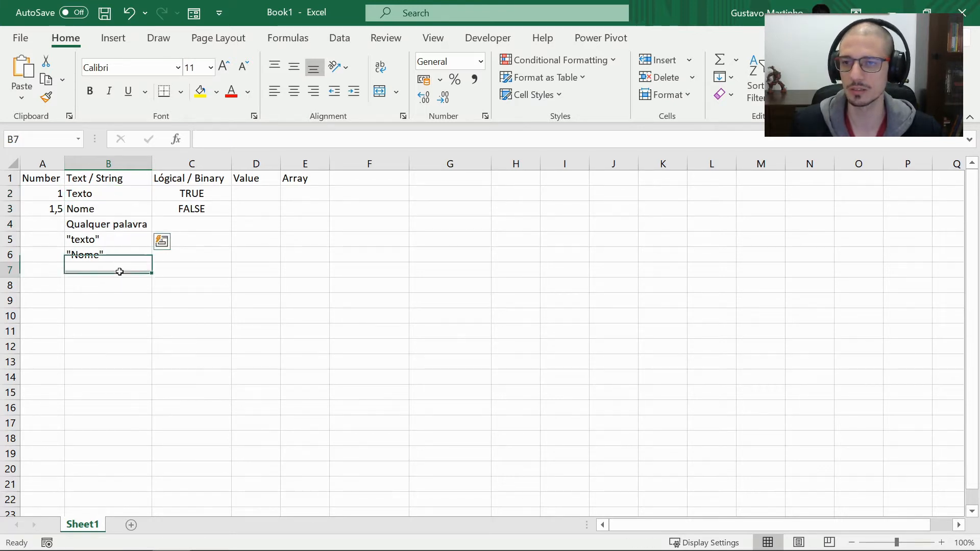
click(105, 240)
Step: Enter the formula ="texto" in cell B7 below the text examples
click(116, 271)
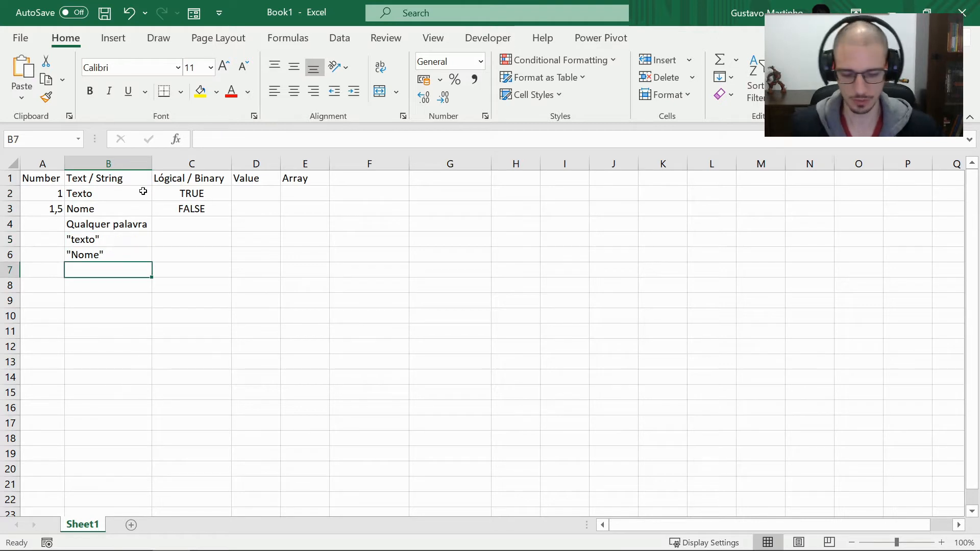
text(=)
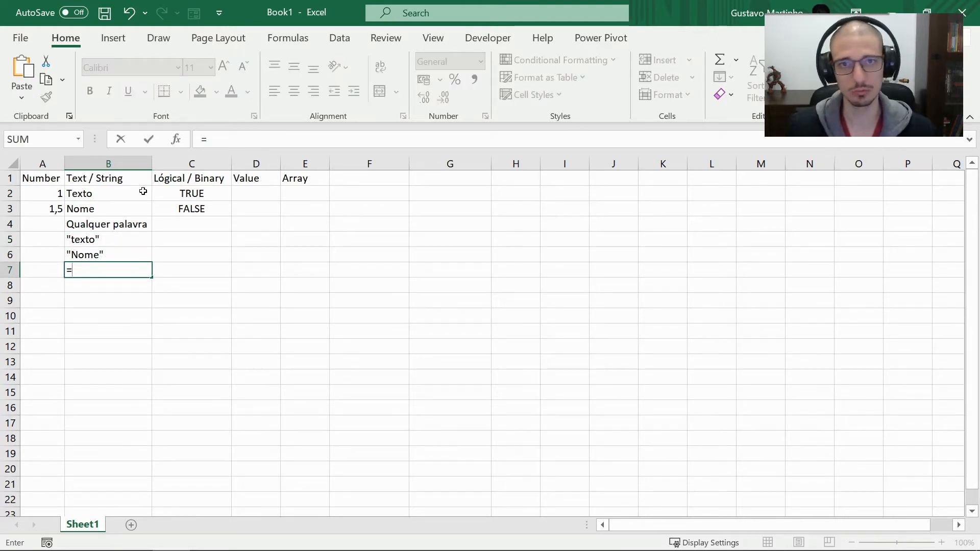
text(")
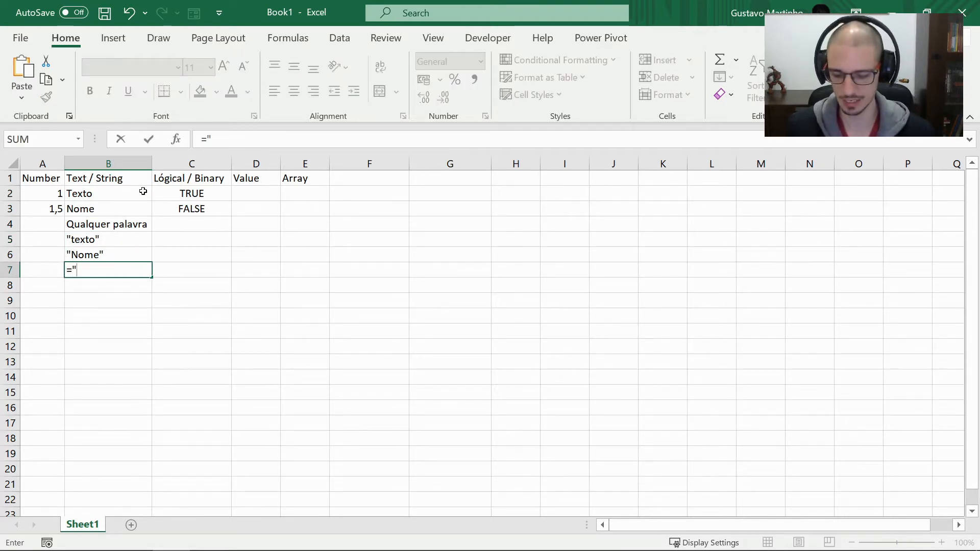
text(texto")
key(Return)
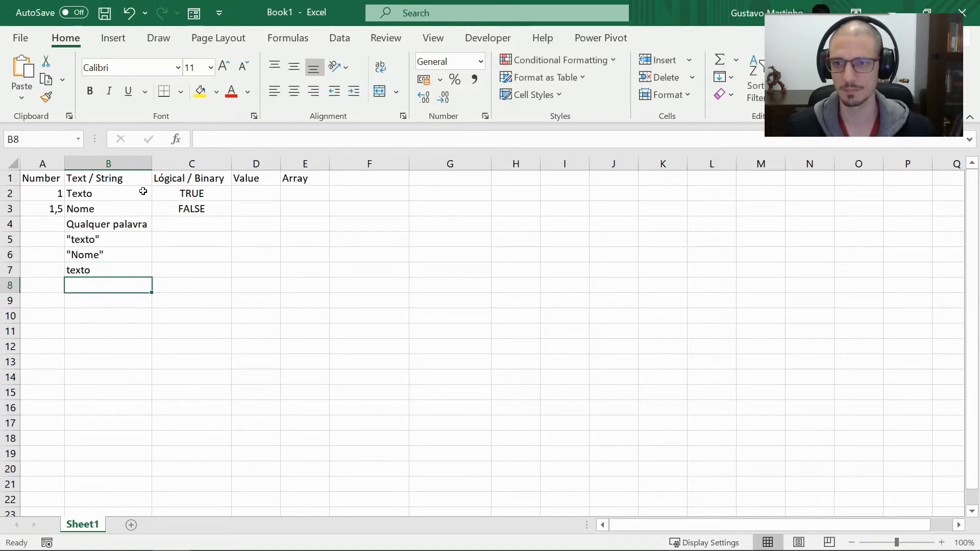
Step: Compare the formula in B7 with the directly entered quoted text in B5
key(Up)
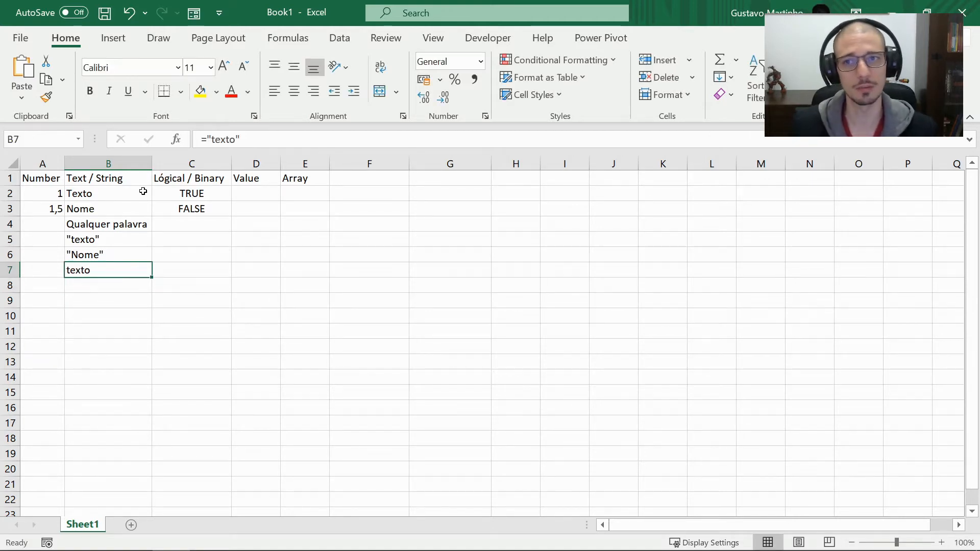
key(Up)
key(Up)
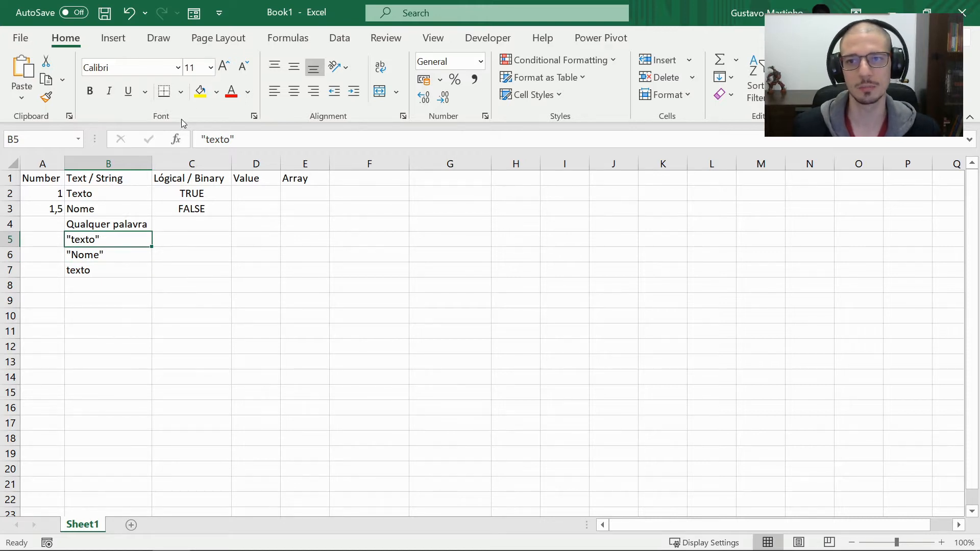
click(132, 279)
click(141, 273)
click(110, 299)
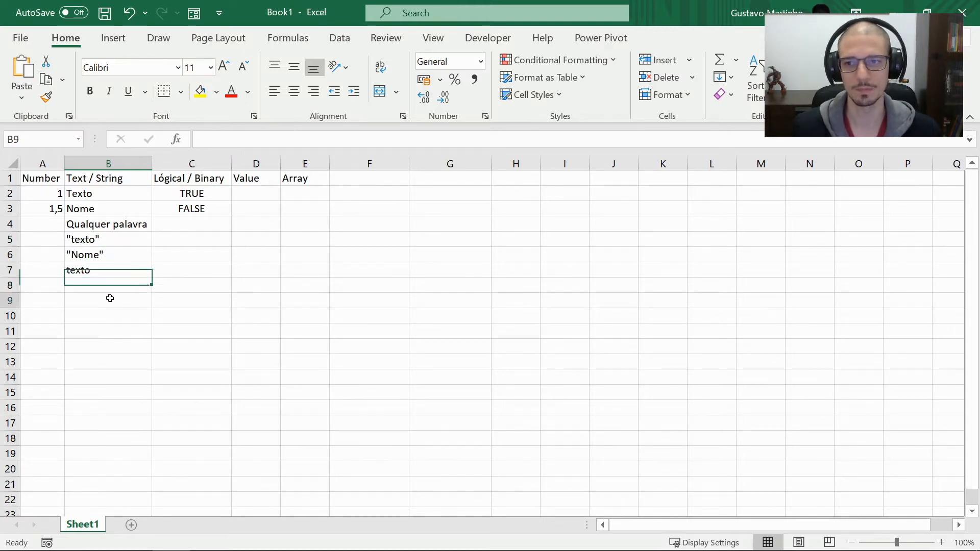
click(117, 288)
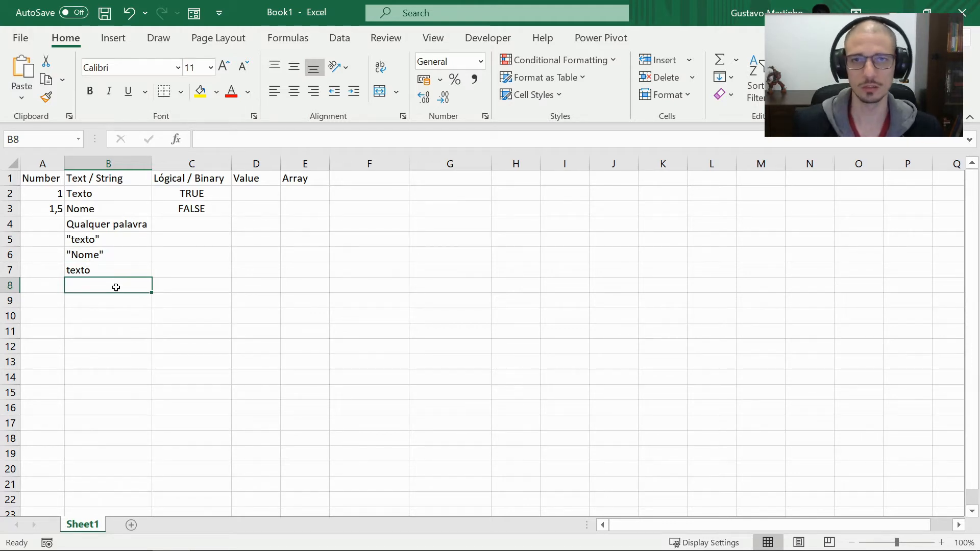
Step: Correct the header in C1 to read "Logical / Binary", without the accent
double_click(166, 179)
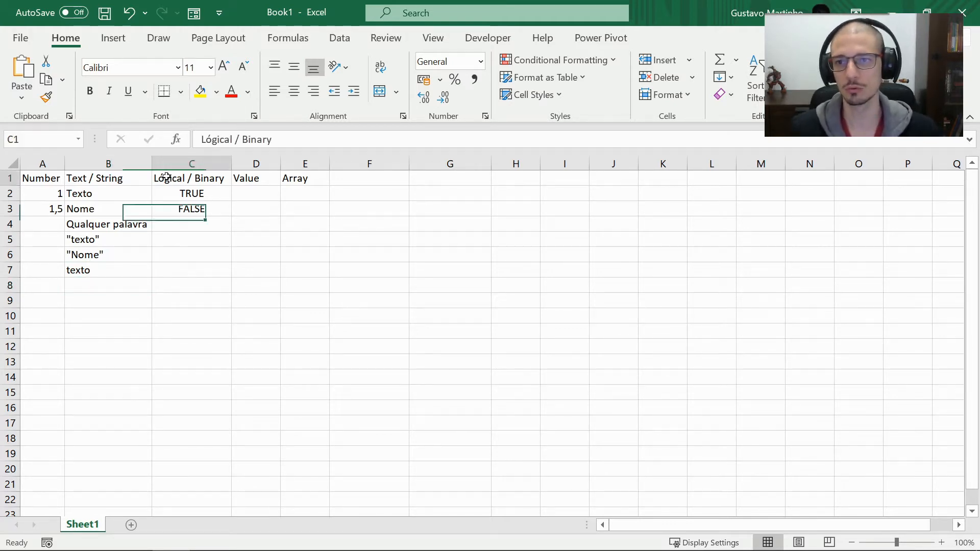
key(Delete)
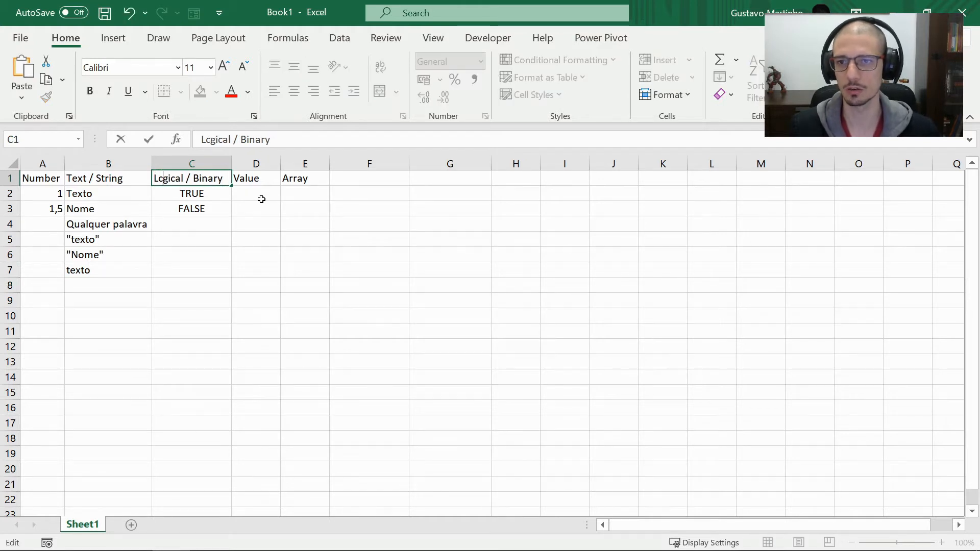
text(o)
key(Return)
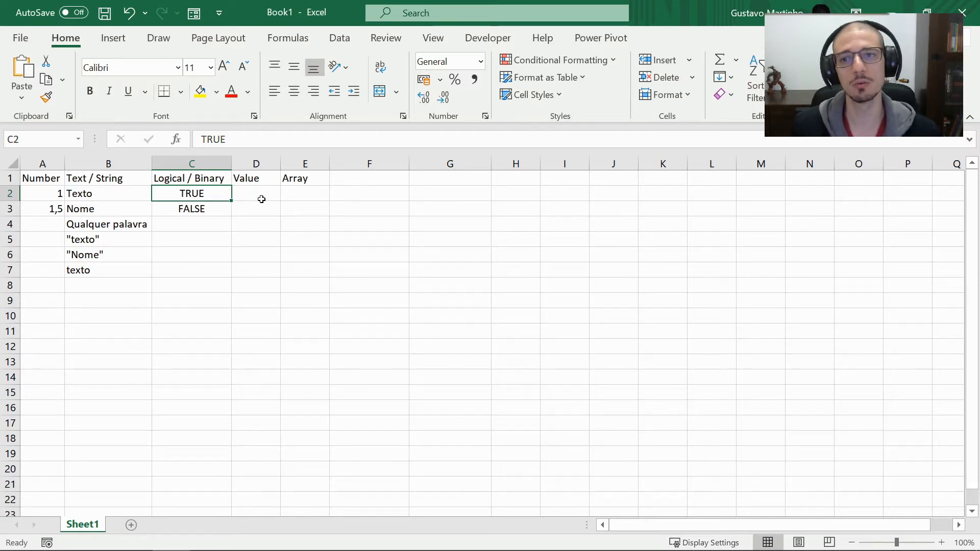
Step: Enter the comparison formula =1=1 in cell C4 under the logical values
key(Down)
key(Down)
key(Down)
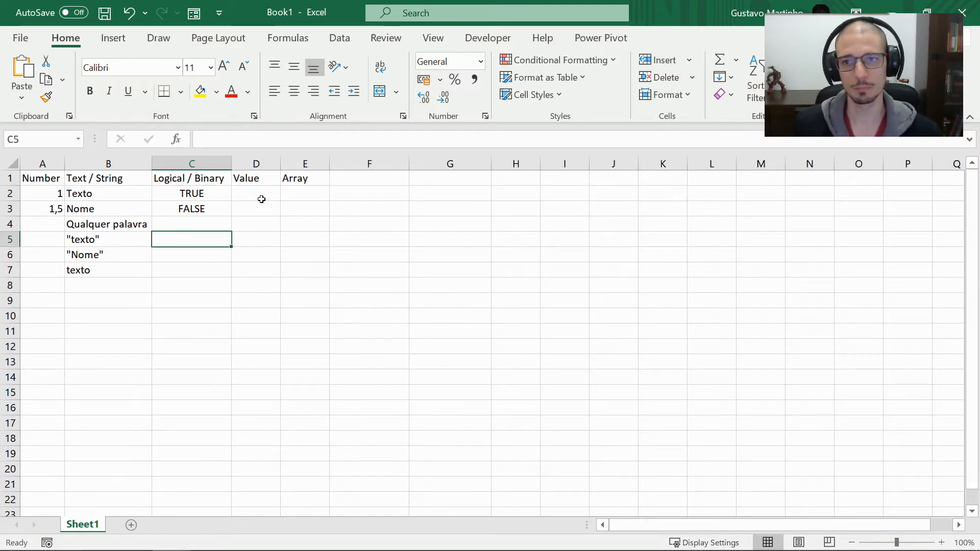
key(Up)
text(=)
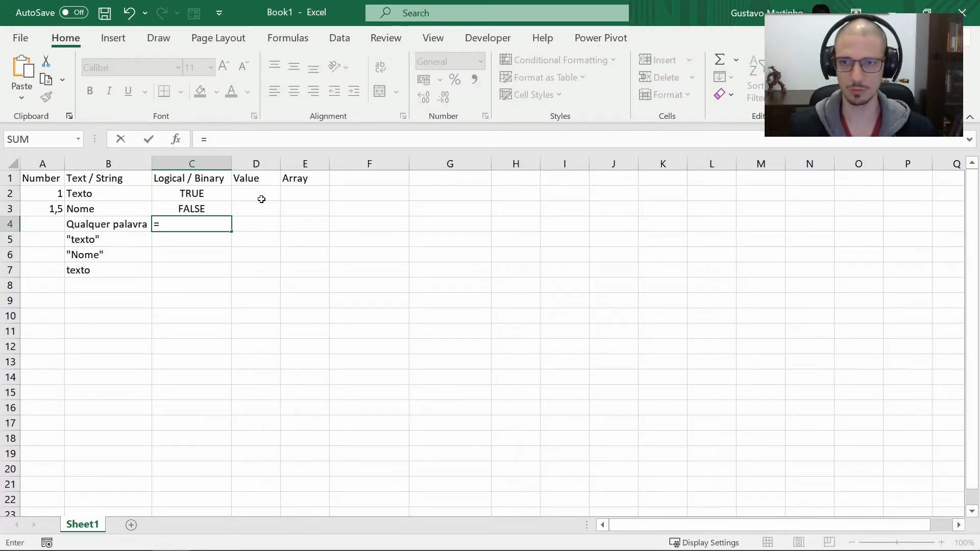
text(11)
key(BackSpace)
text(=)
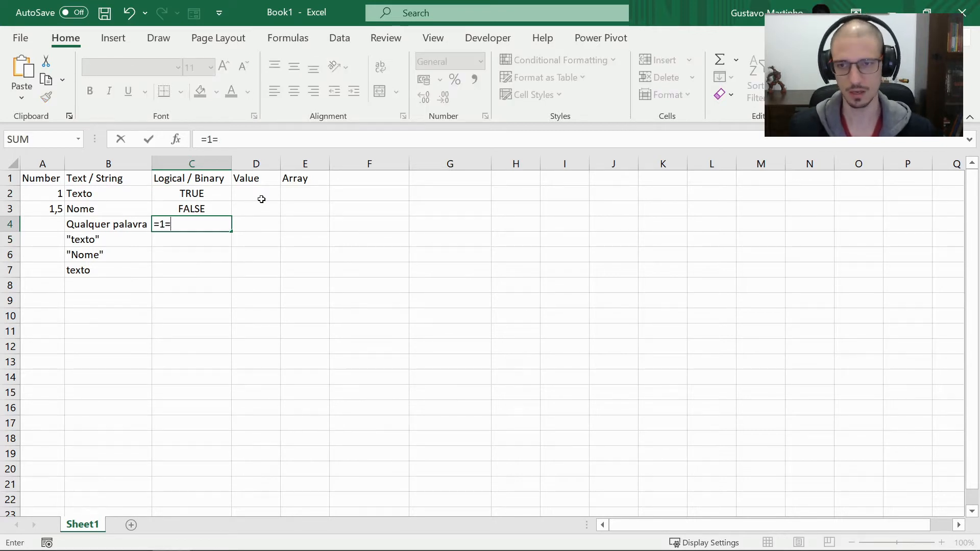
text(1)
key(Return)
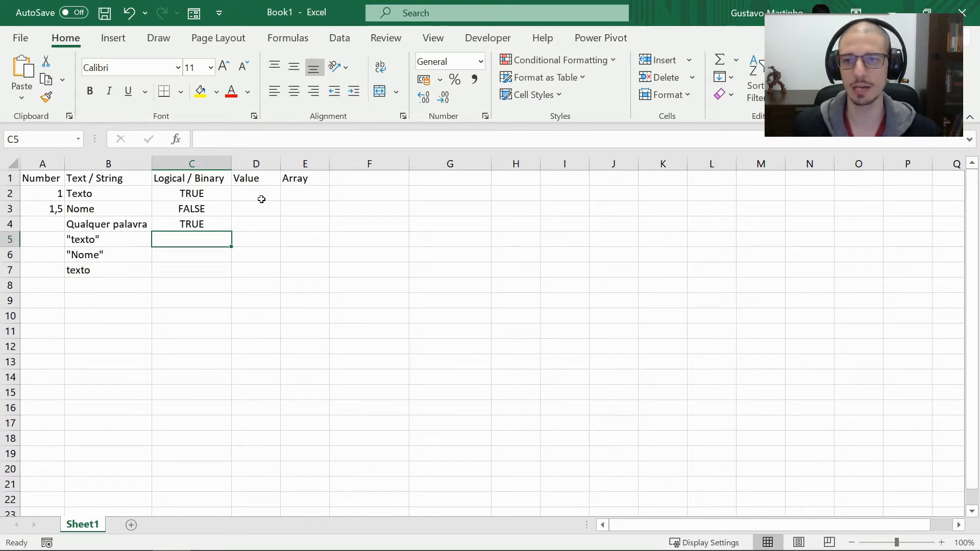
Step: Change the comparison formula in C4 to =1=2
key(Up)
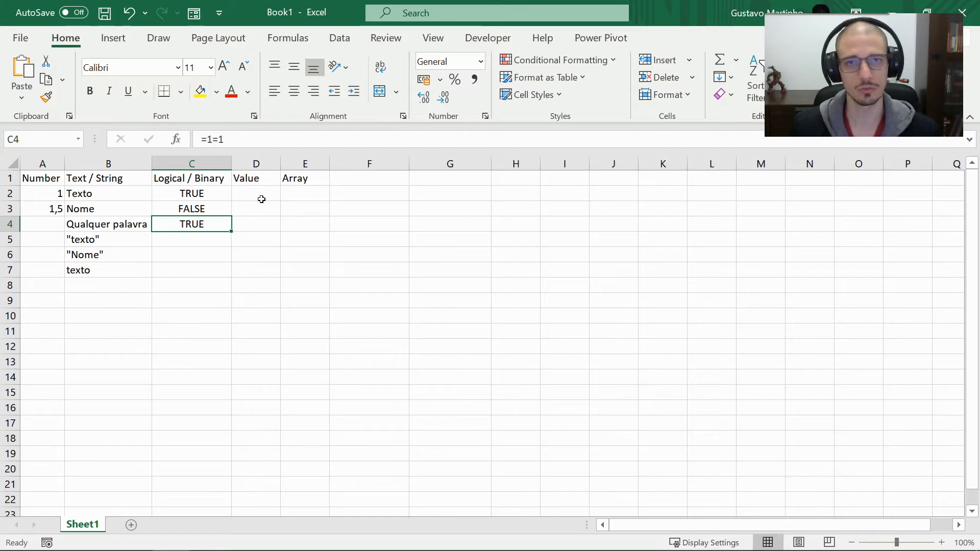
text(=1=2)
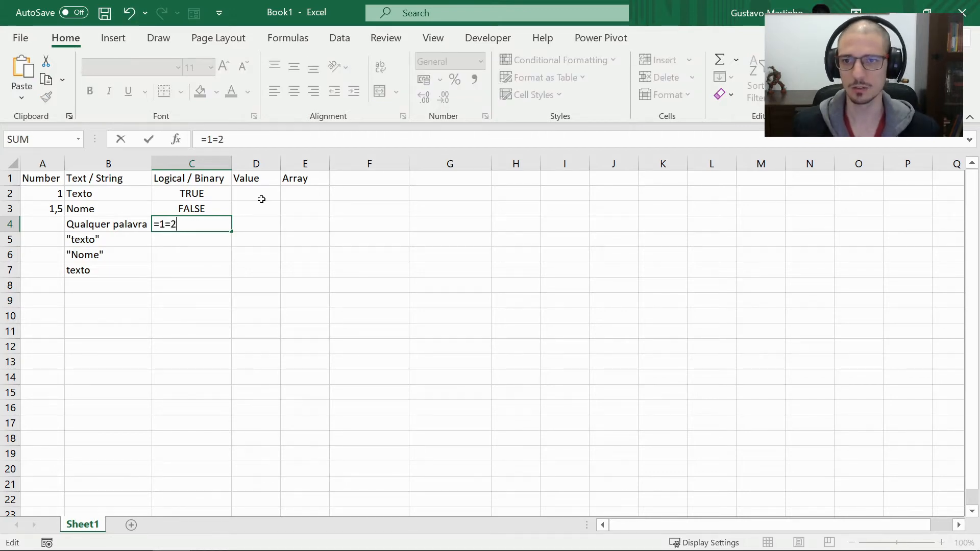
key(Return)
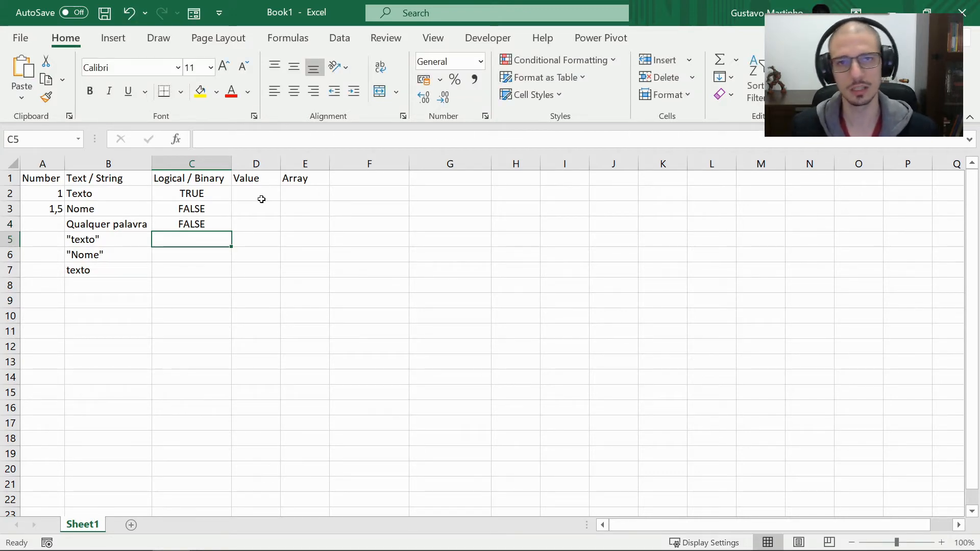
Step: Try the comparison formula =1=6 in C4, and clear the cell
key(Up)
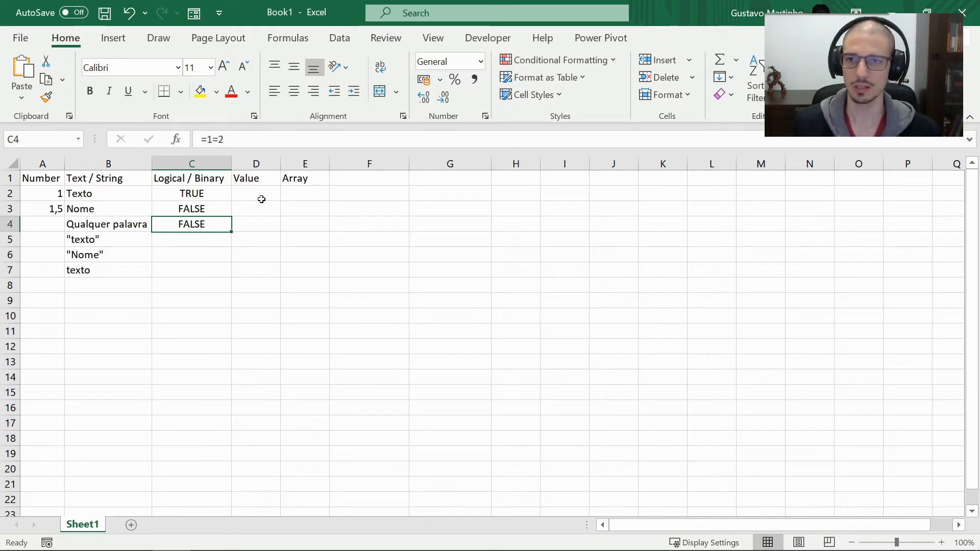
key(BackSpace)
key(Escape)
key(F2)
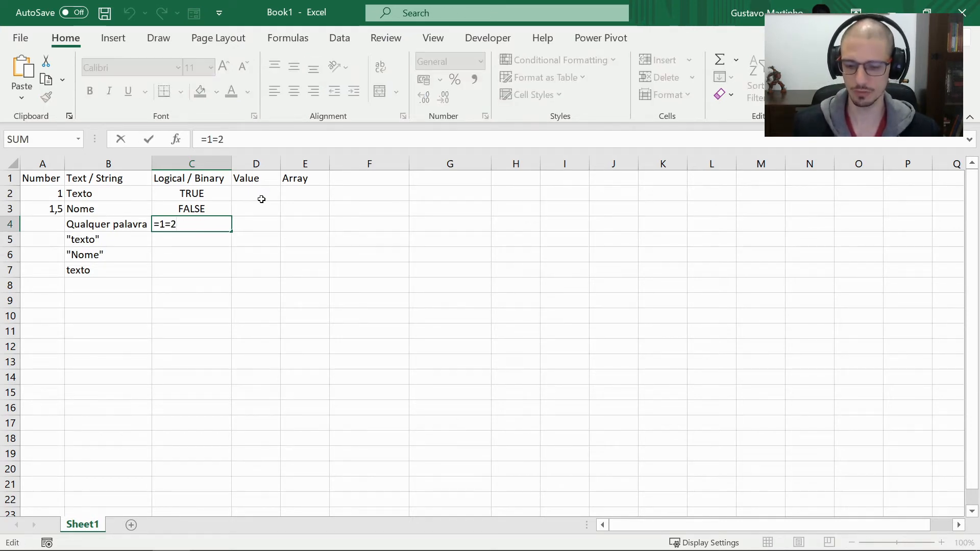
key(BackSpace)
text(6)
key(Return)
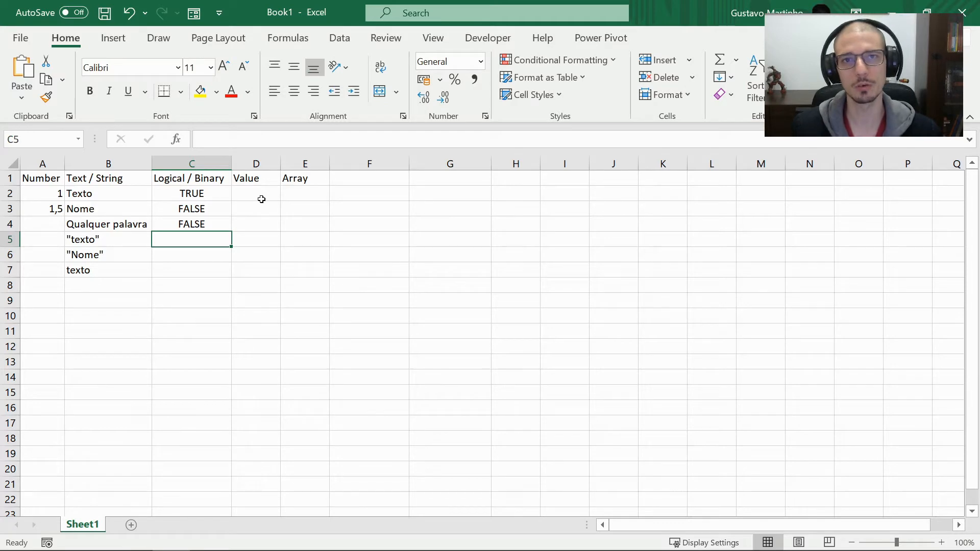
key(Up)
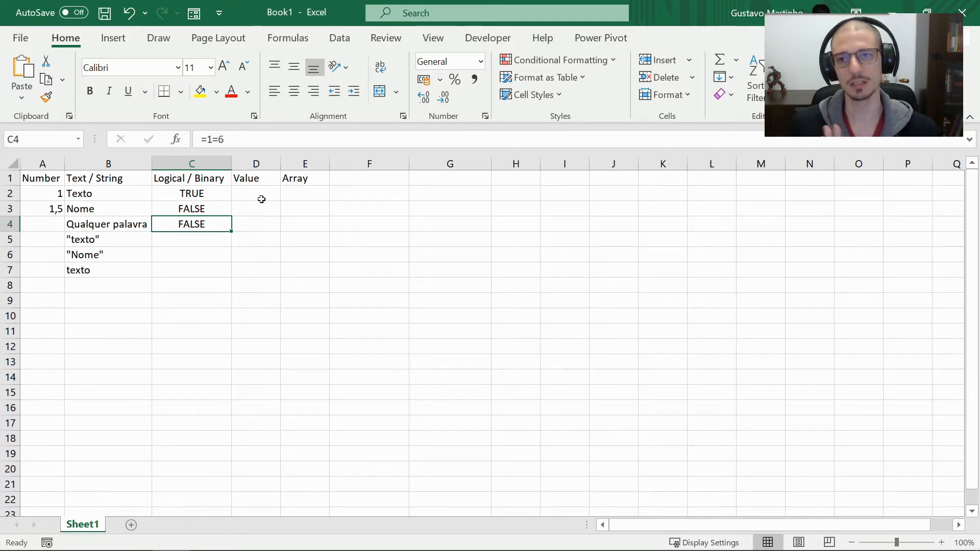
key(Delete)
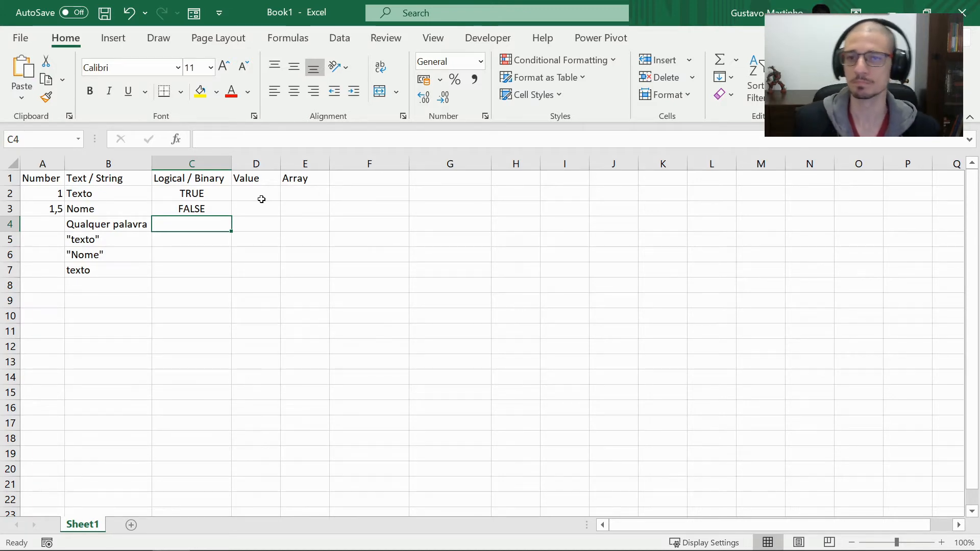
Step: Highlight the whole Value column to examine it, and select cell D3
click(262, 200)
click(253, 162)
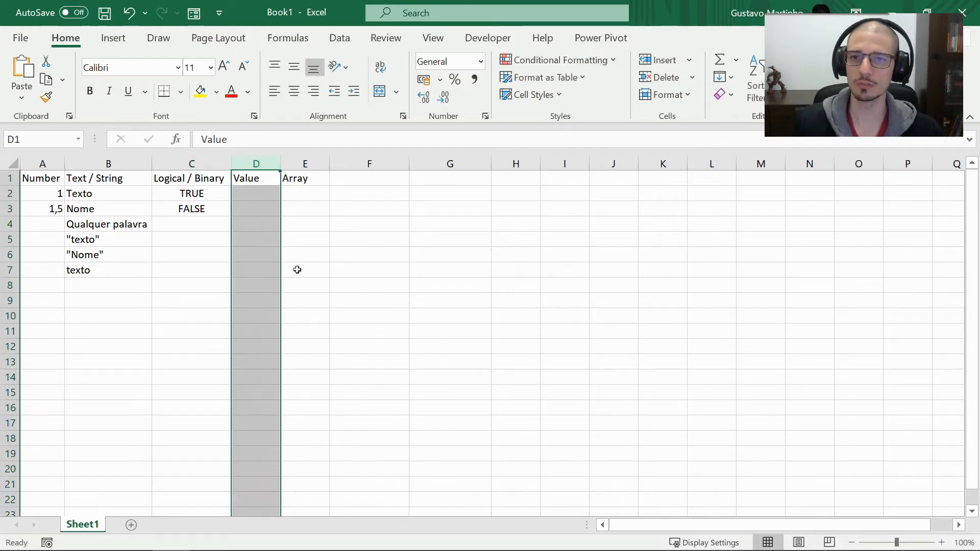
click(255, 207)
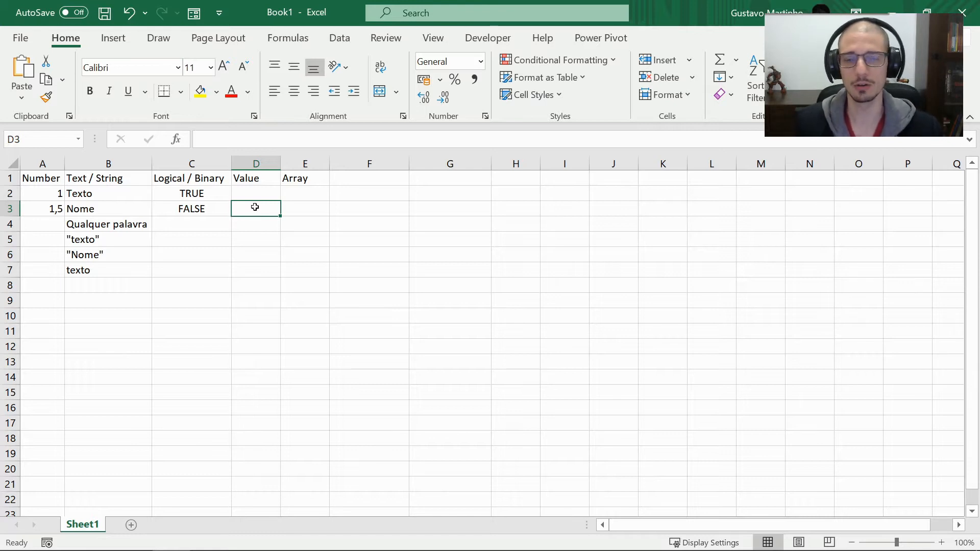
Step: Try the semicolon-separated array entry =1;2 in cell F2, and discard it
click(350, 209)
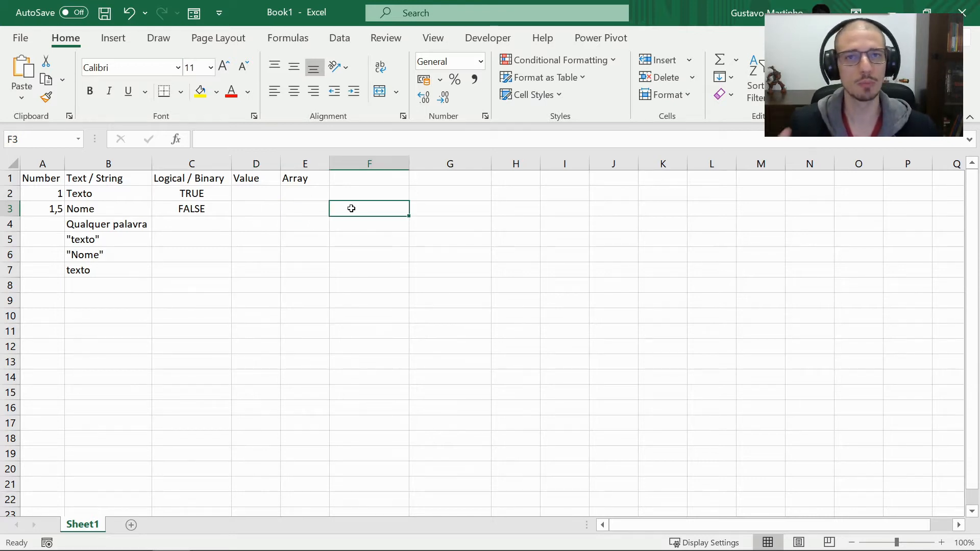
click(376, 192)
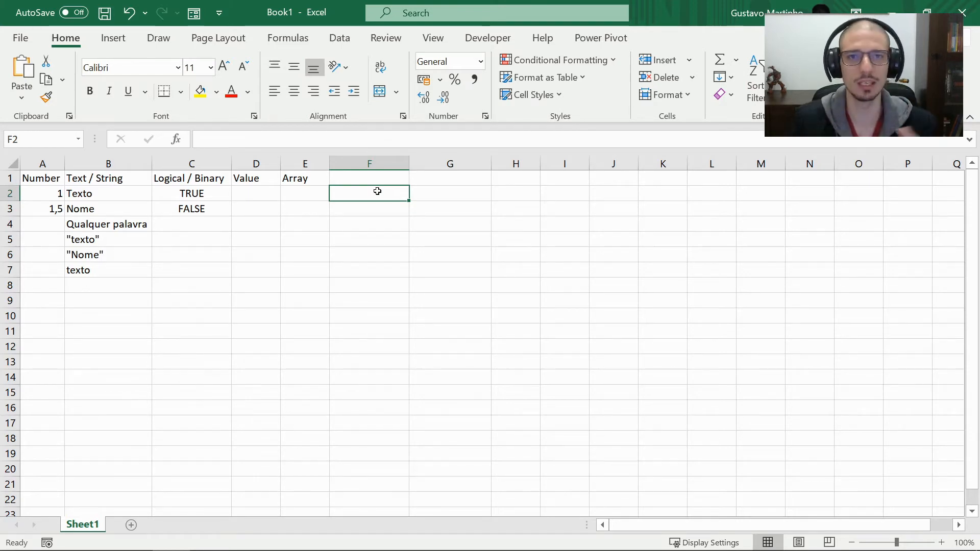
text(=1;2)
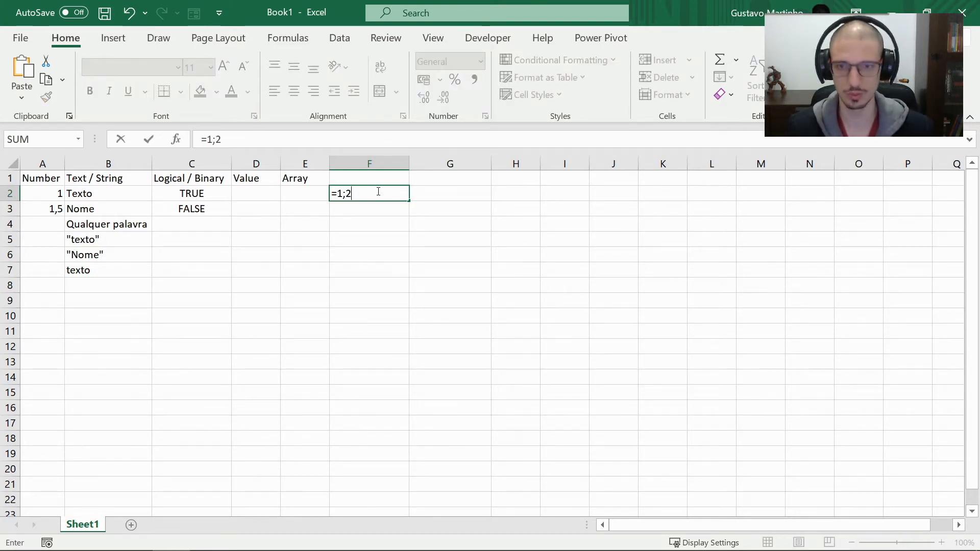
key(Escape)
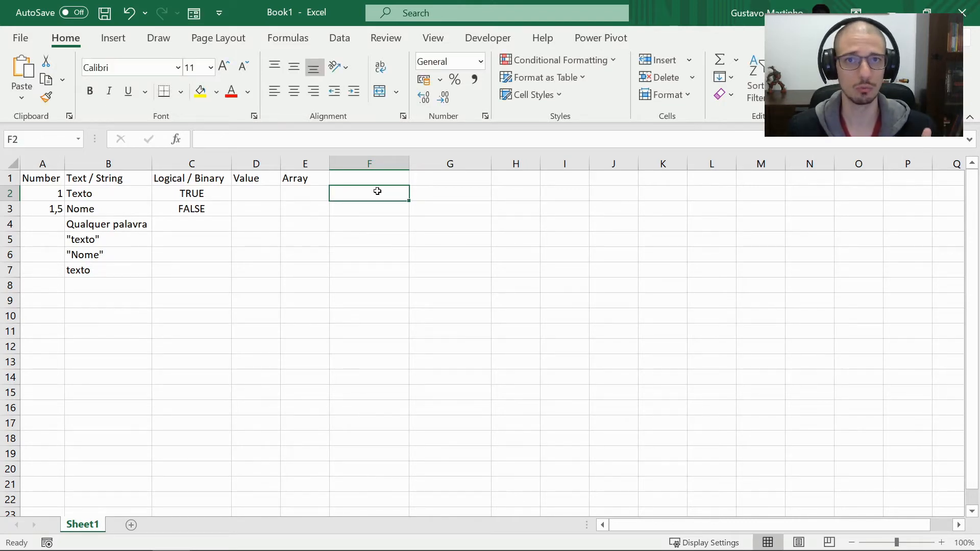
Step: Try referencing the range H1:H14 and the single cell H1 in a formula in G1, and discard it
click(476, 175)
text(=)
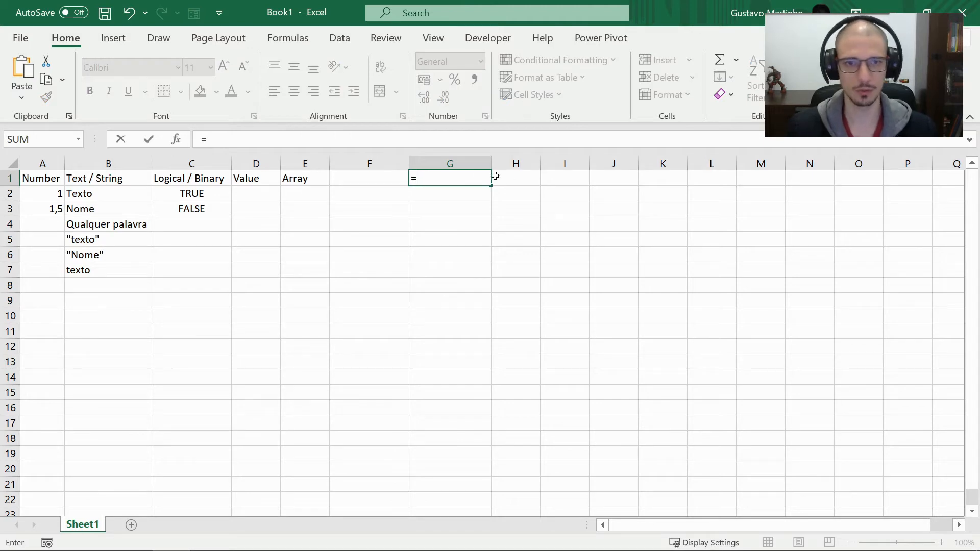
drag(510, 176, 517, 374)
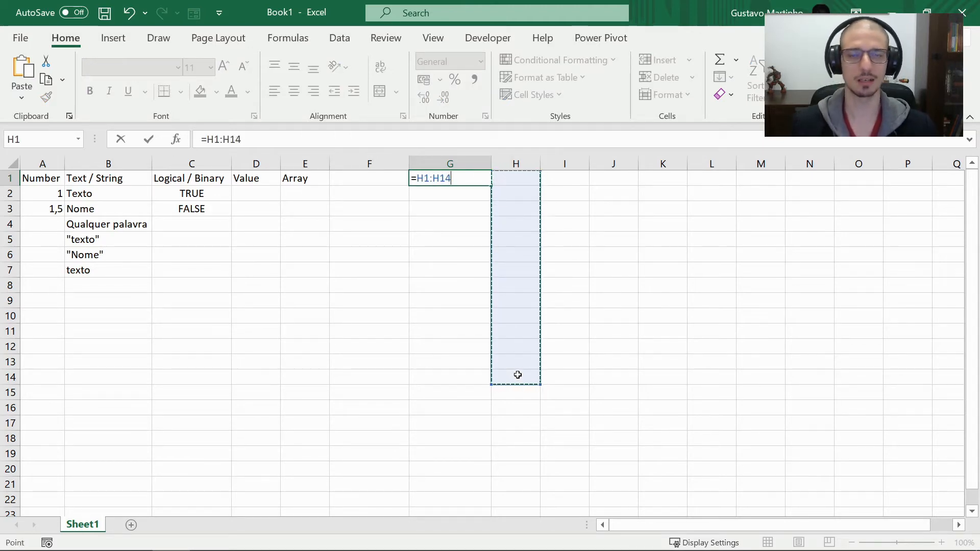
click(518, 181)
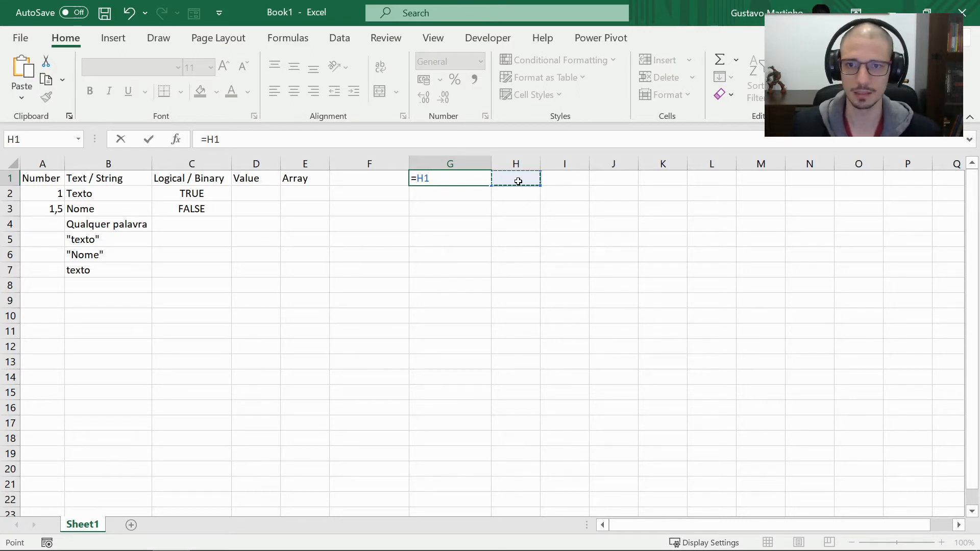
key(Escape)
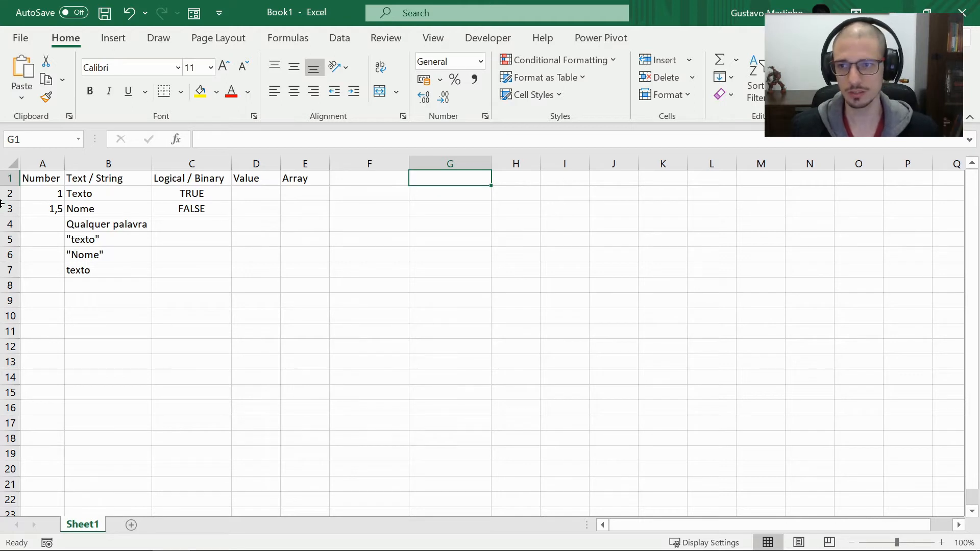
Step: Enter the formula =SUM(1;2;A2:A3) in cell G1, combining typed numbers with the Number column entries
drag(33, 191, 231, 276)
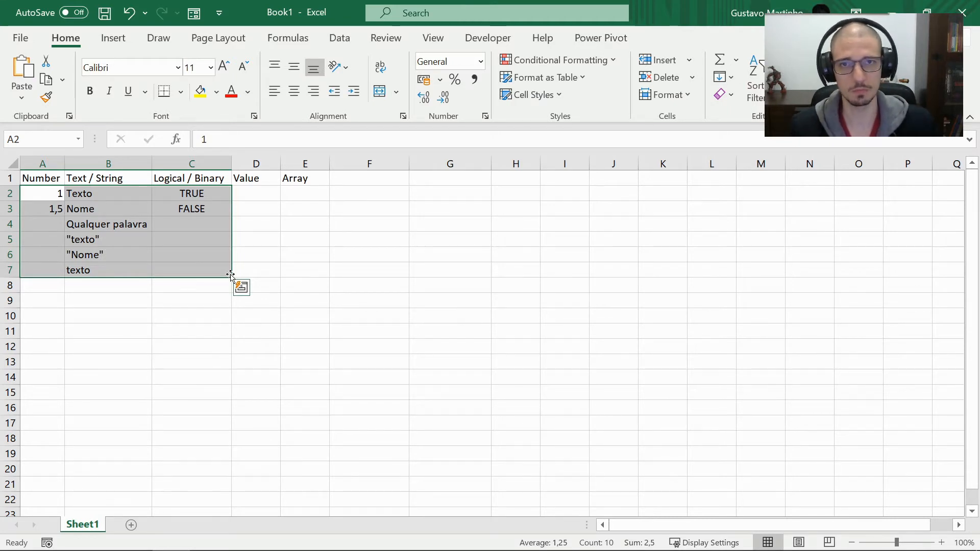
click(446, 190)
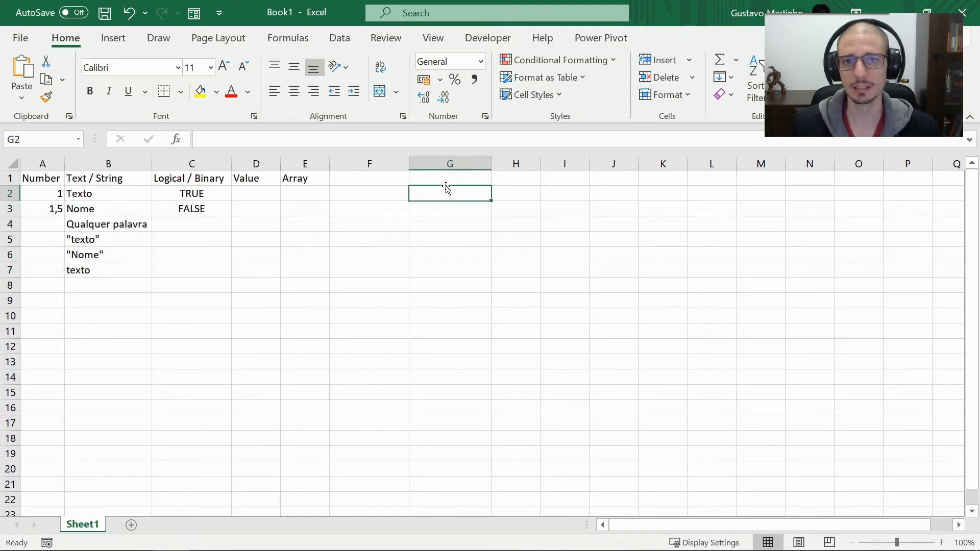
key(Up)
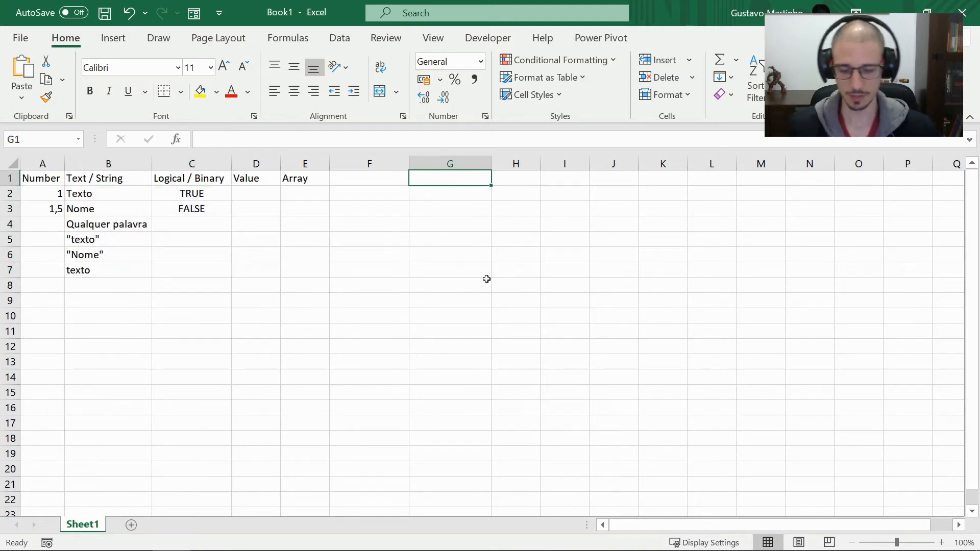
text(=)
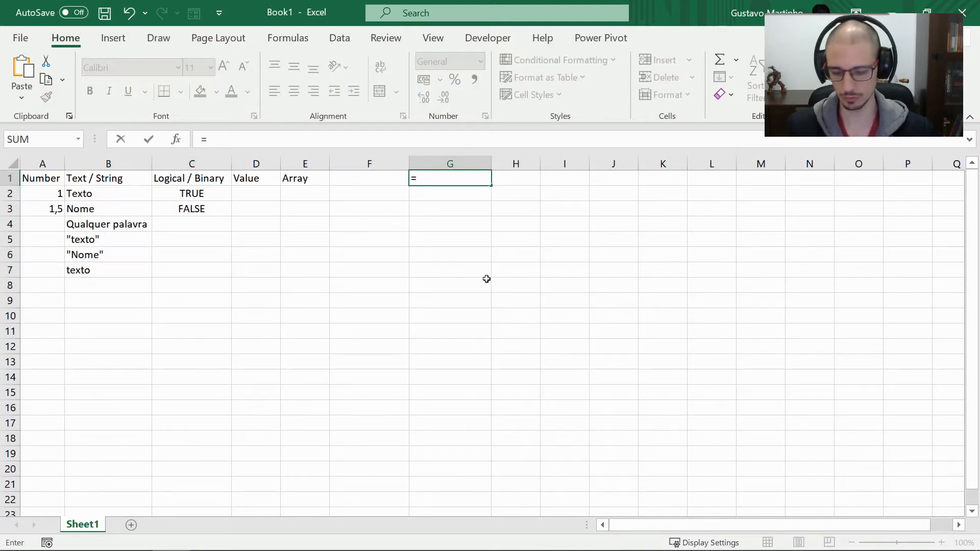
text(sum)
key(Tab)
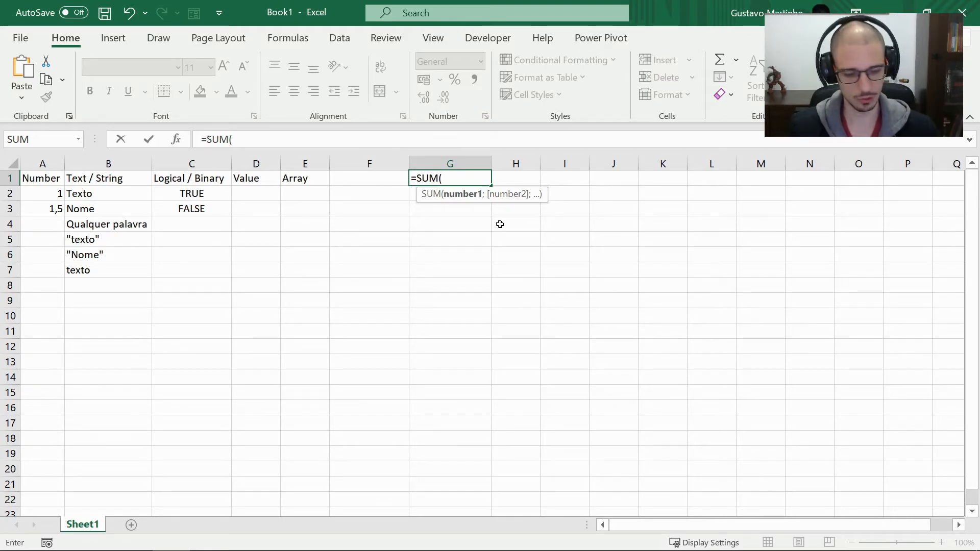
text(1;2;)
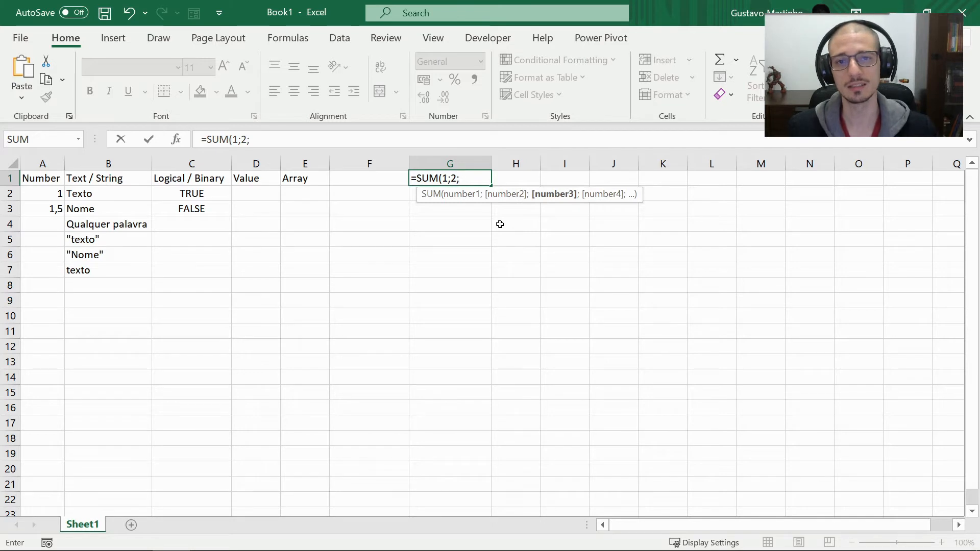
drag(54, 191, 63, 215)
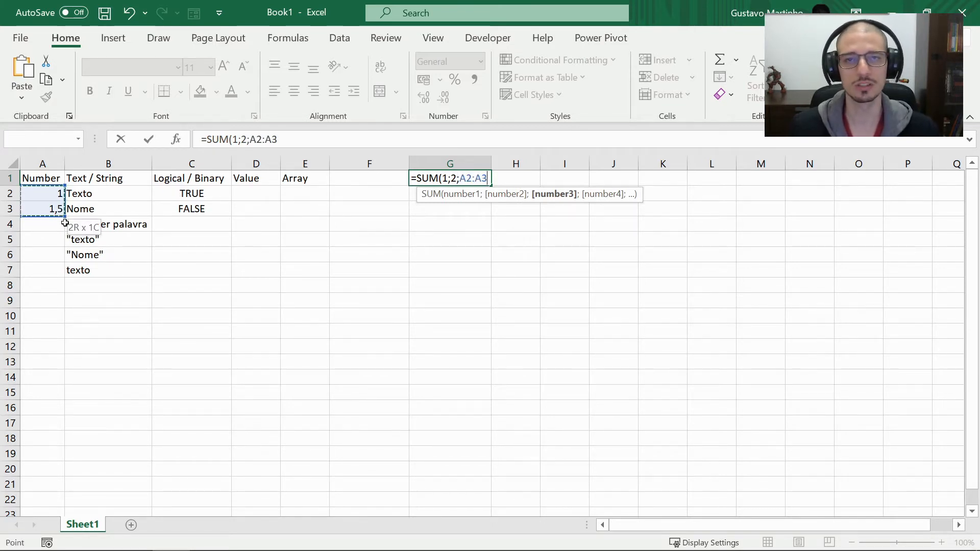
key(Return)
key(Up)
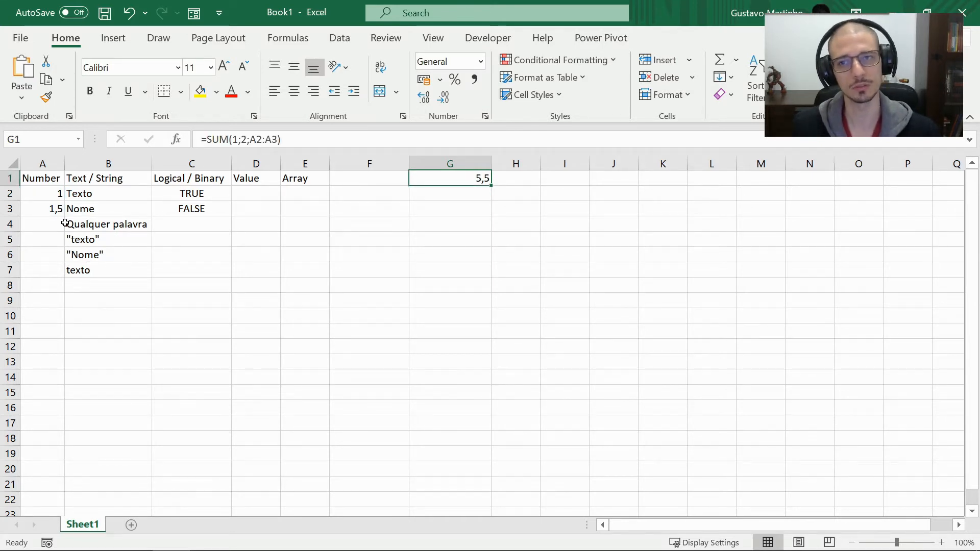
Step: Enter the formula =SUM(B2:B7) in cell G2 to sum the text entries
key(Down)
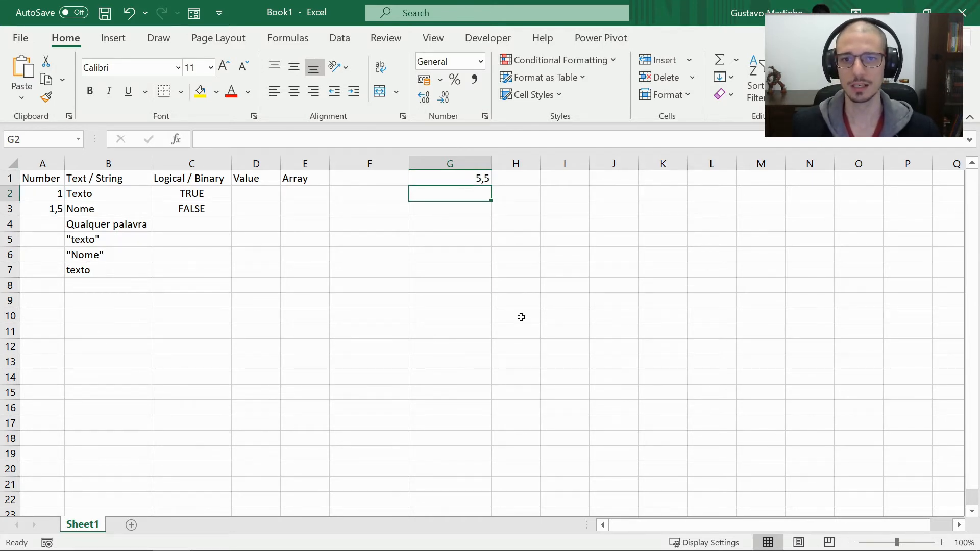
text(=sum)
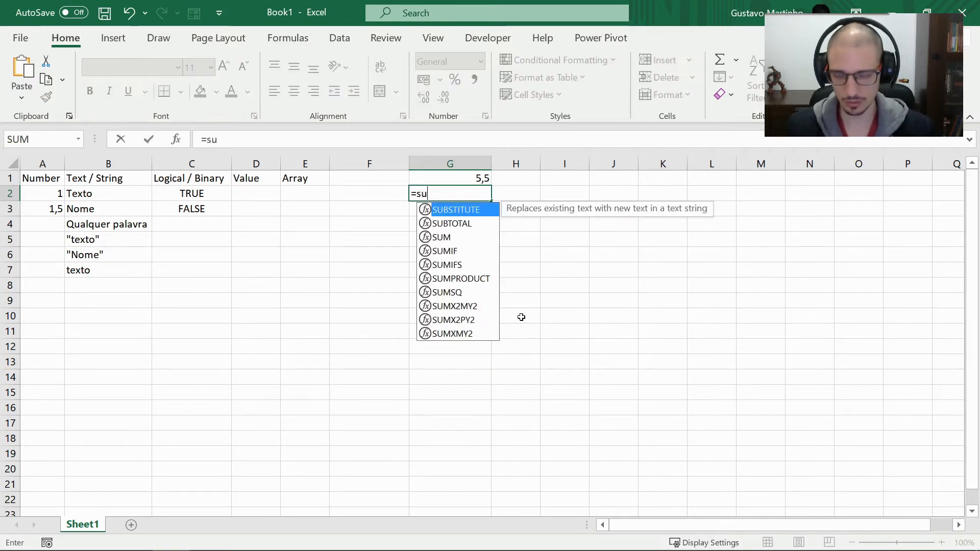
key(Tab)
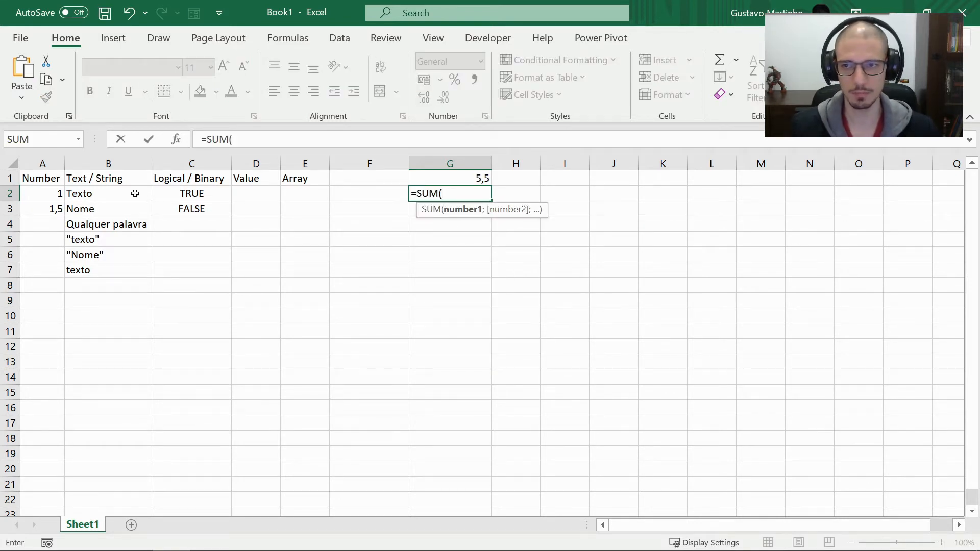
drag(135, 194, 139, 272)
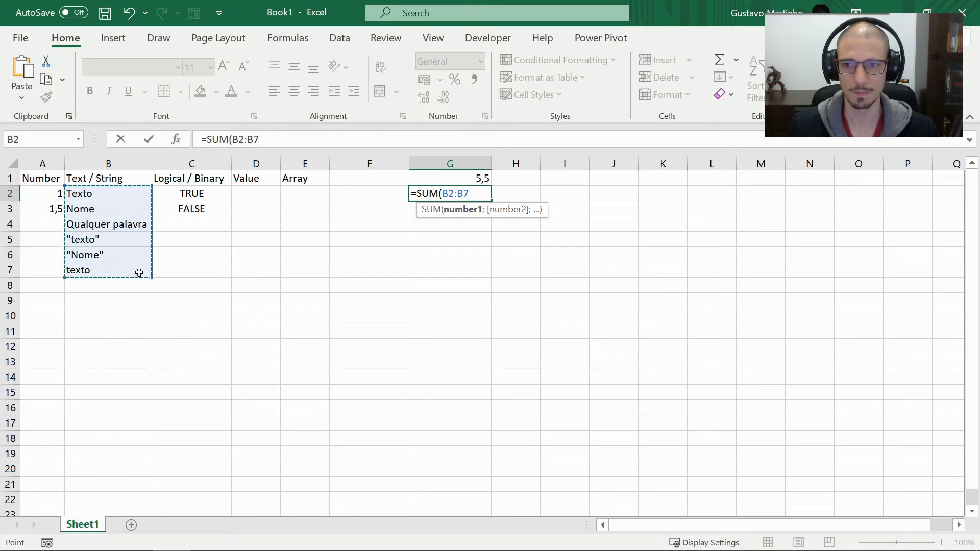
key(ctrl+Return)
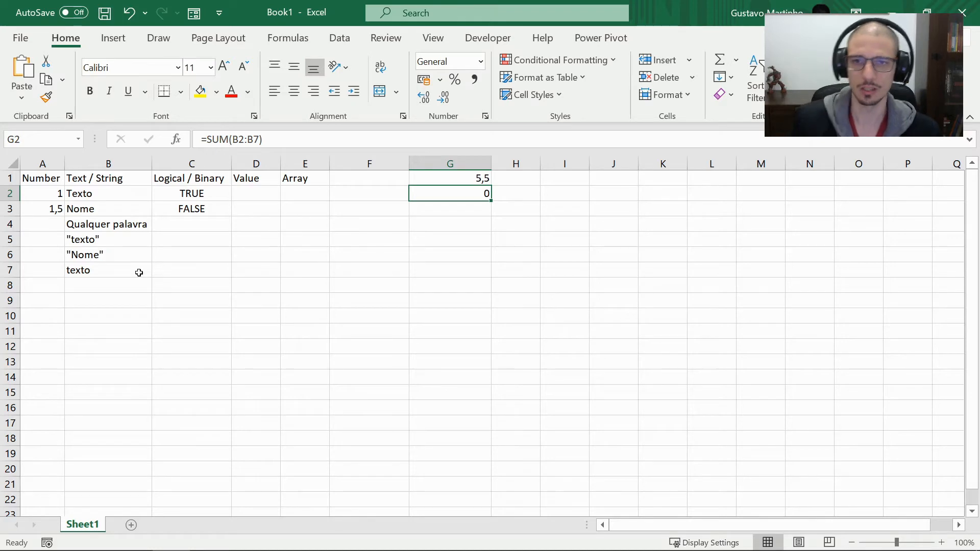
Step: Add the text range B2:B7 as a fourth argument to the SUM formula in G1
key(Up)
key(Right)
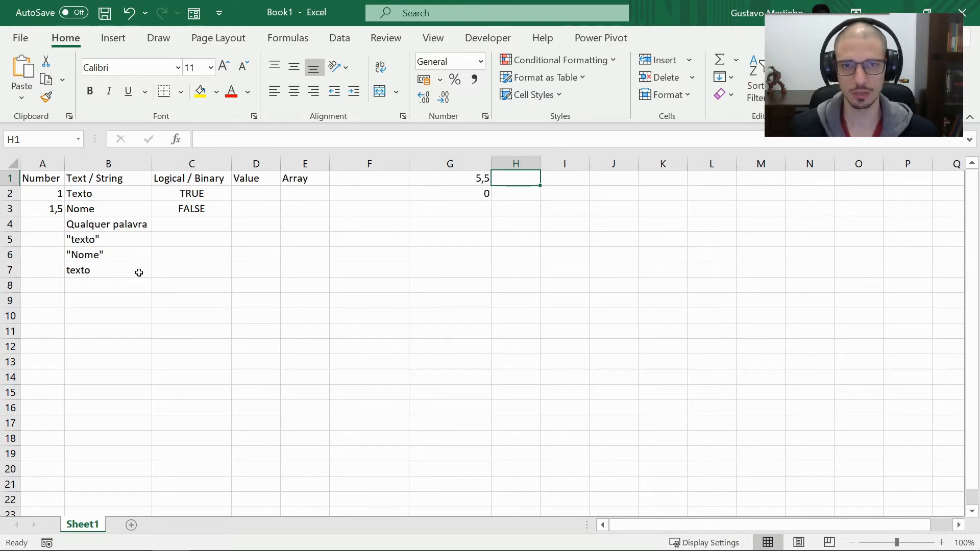
double_click(475, 180)
text(;2;A2:A3;))
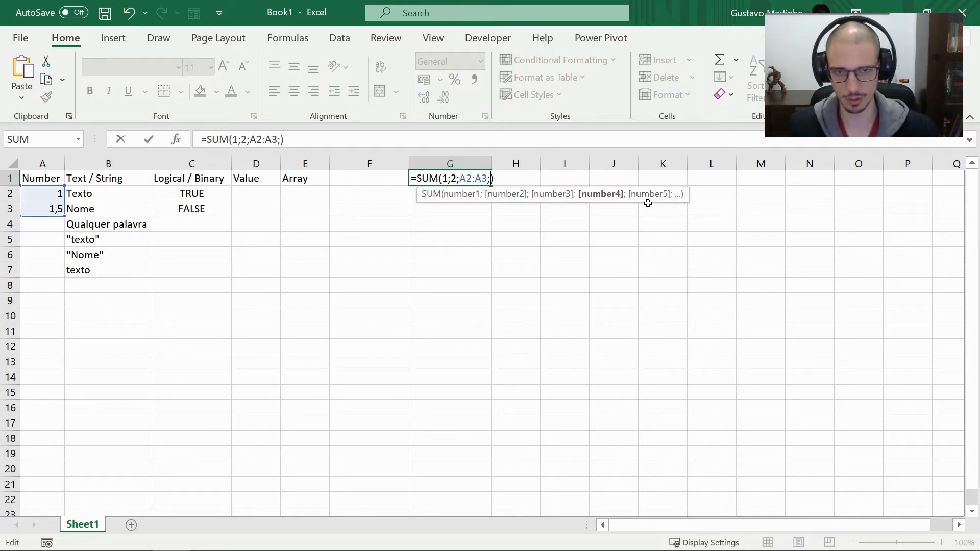
drag(108, 194, 102, 265)
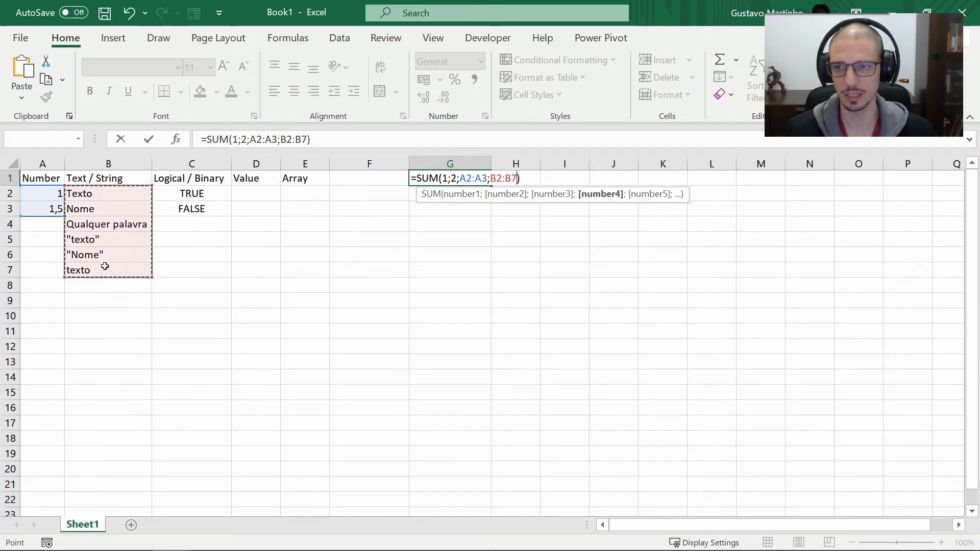
key(Return)
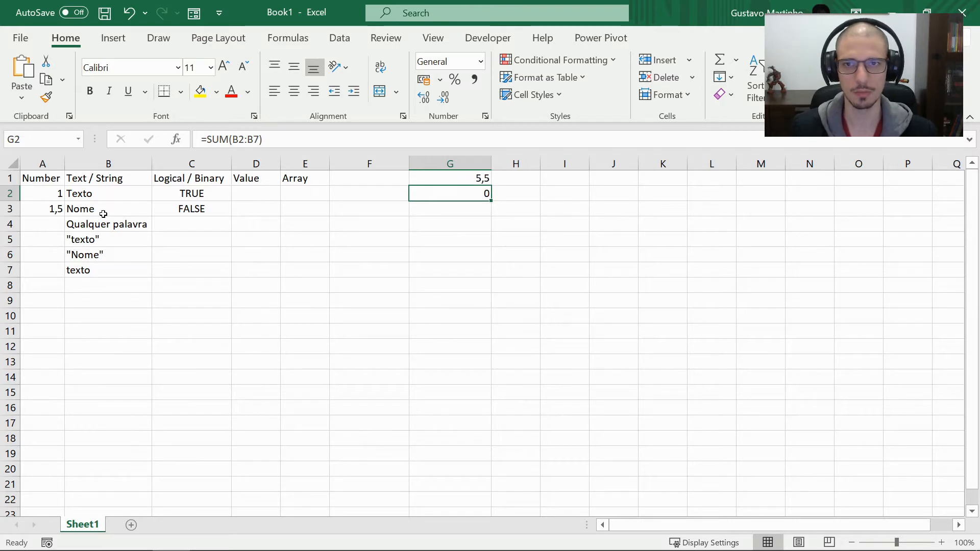
Step: Start a SEARCH formula in cell H1 that looks for "e" within the text in B2
key(Right)
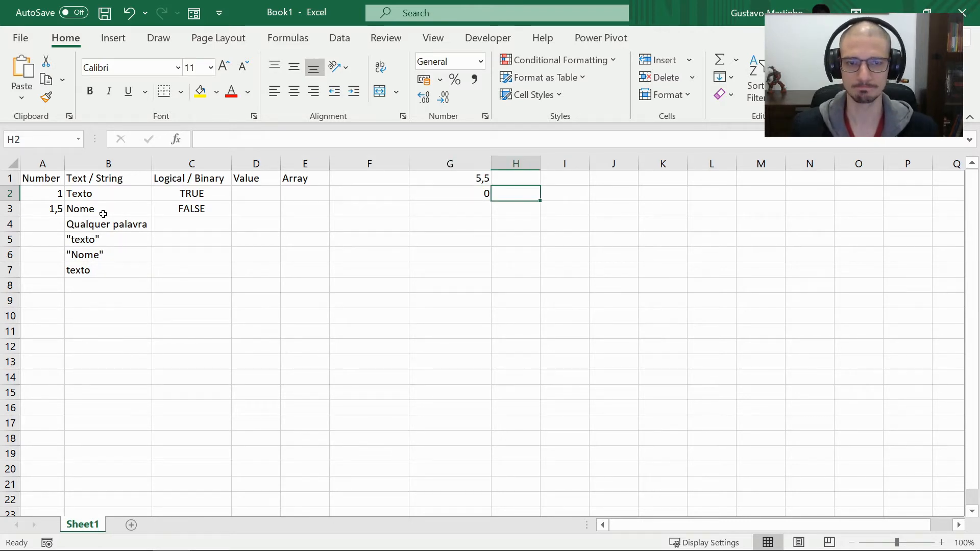
key(Up)
text(=)
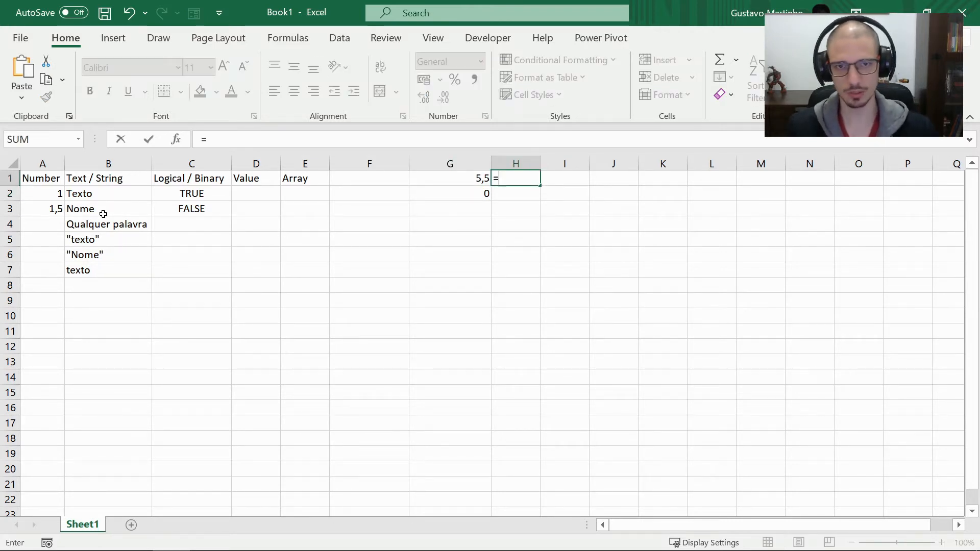
text(se)
key(Tab)
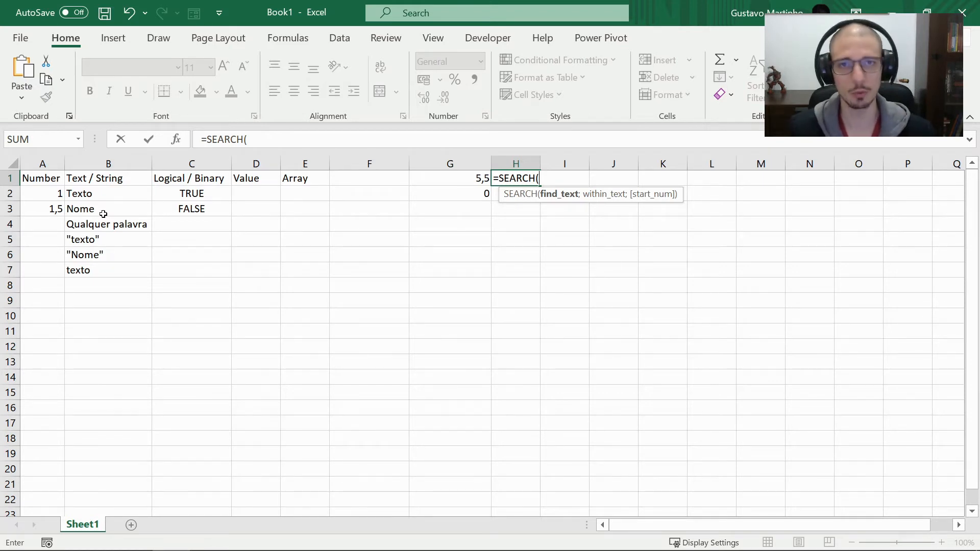
text(")
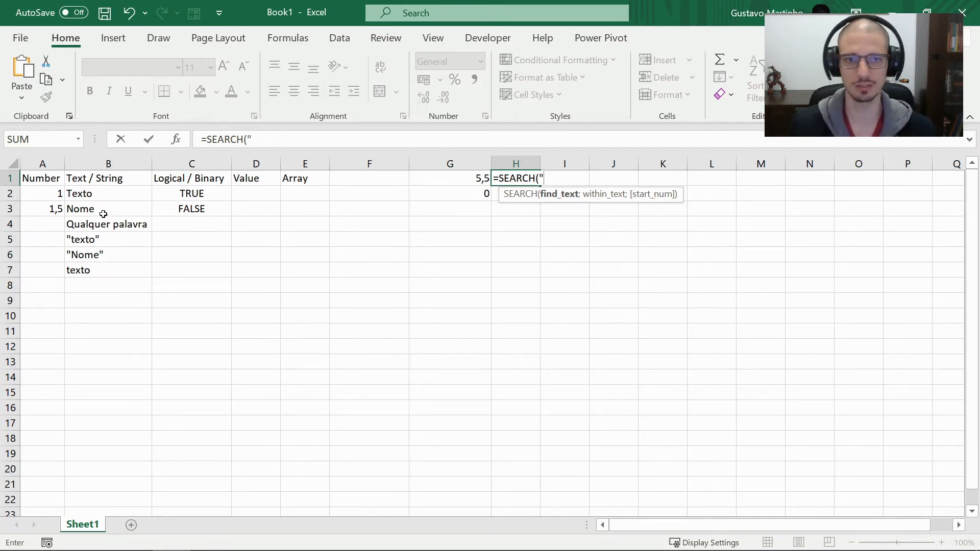
text(e)
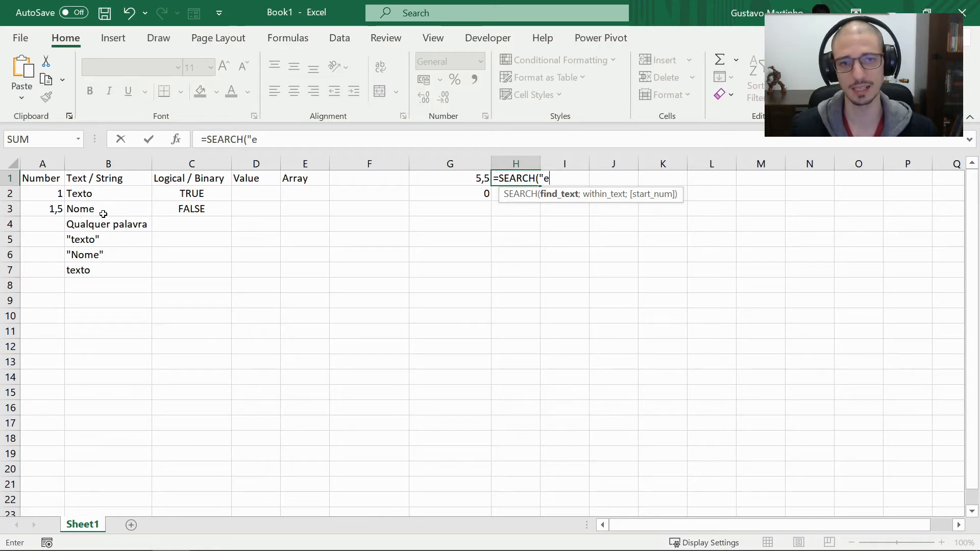
text(")
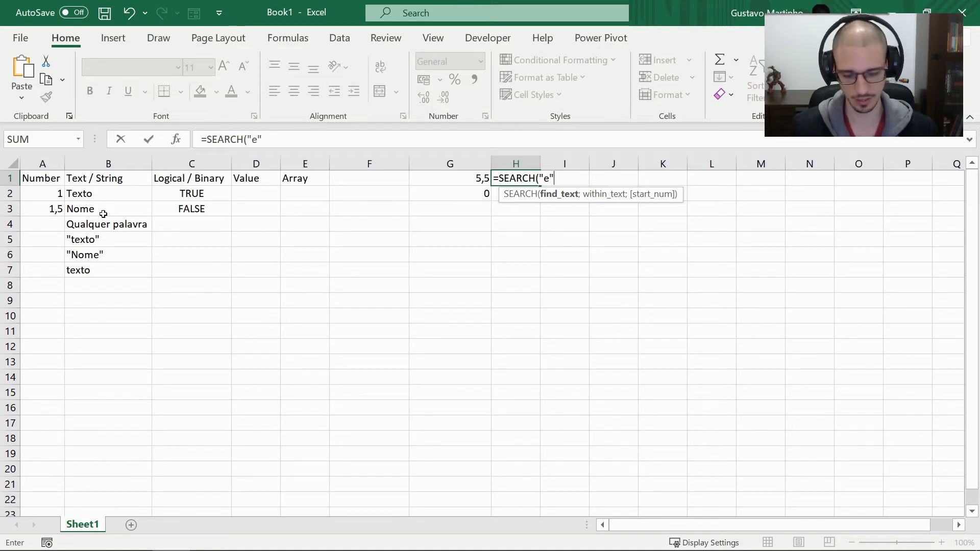
text(;)
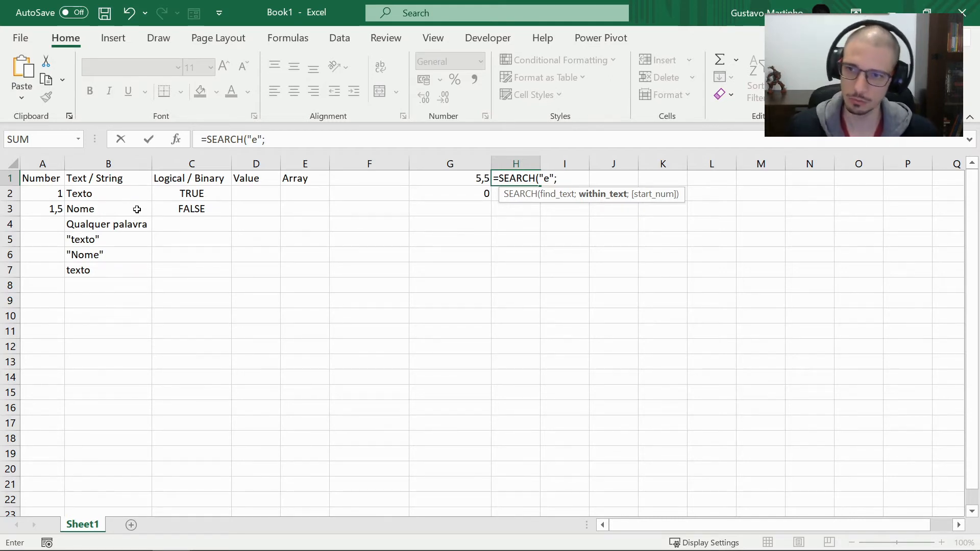
click(114, 199)
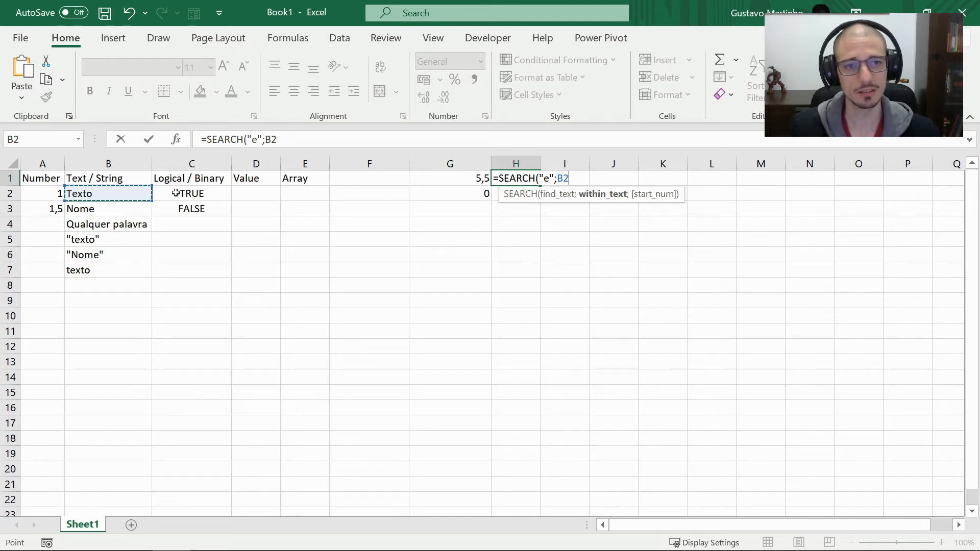
Step: Try 1 and 2 as the start position, remove that optional argument, and enter the formula as =SEARCH("e";B2)
text(;)
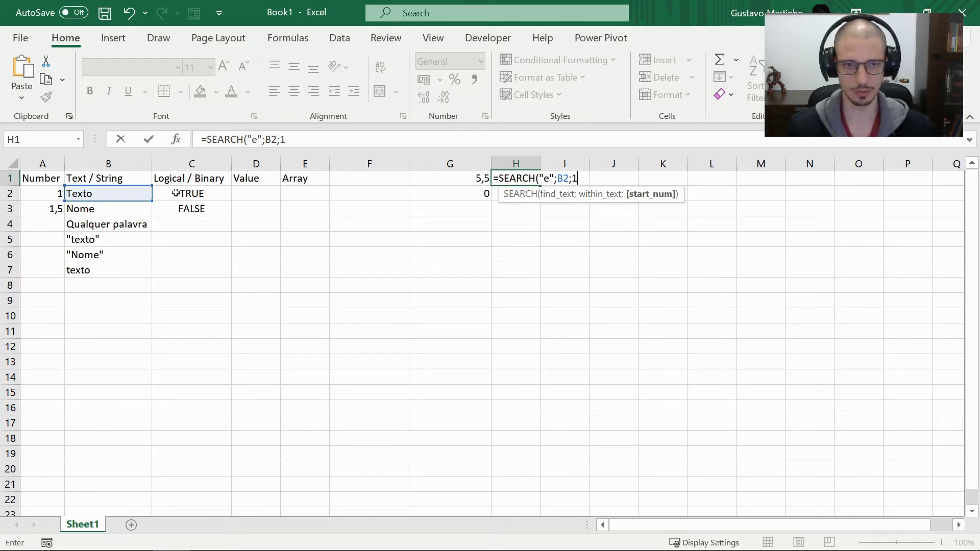
text(2)
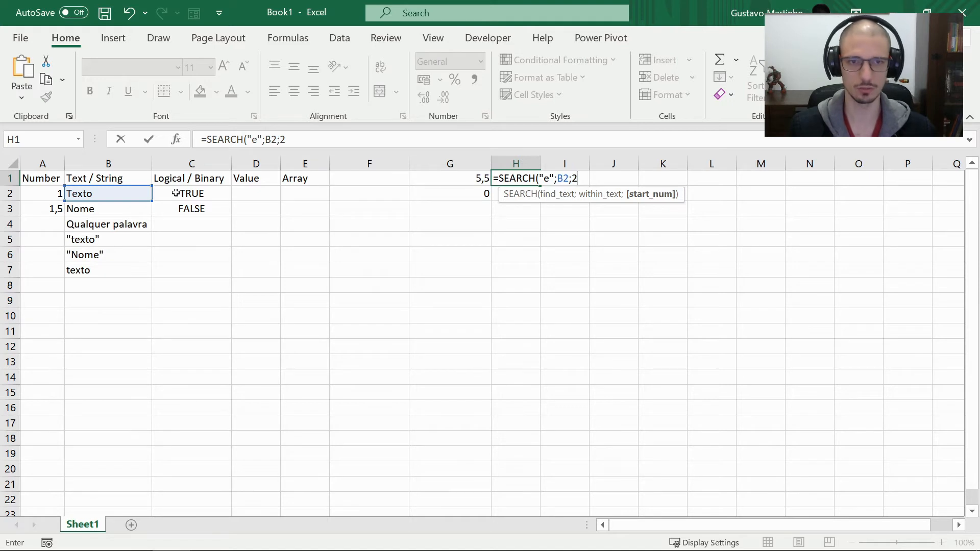
key(BackSpace)
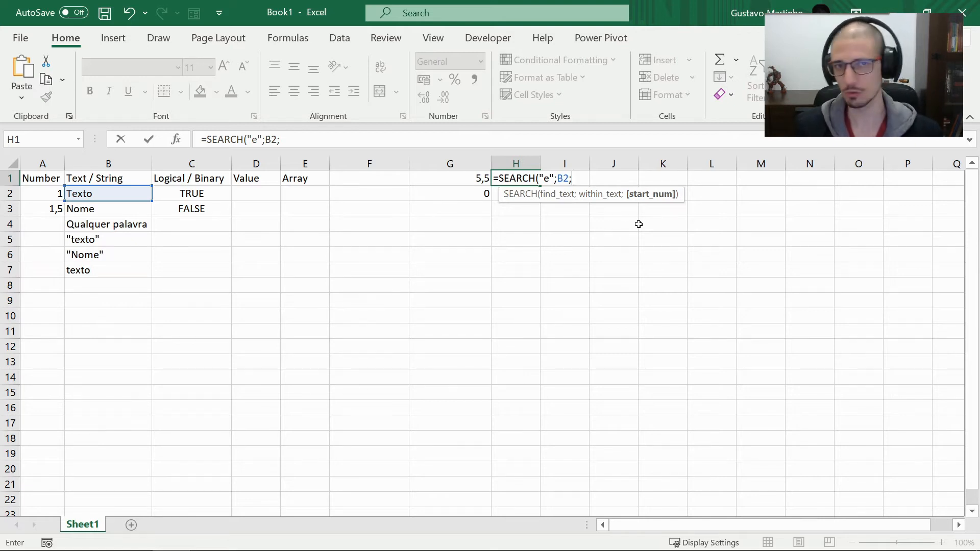
key(BackSpace)
text())
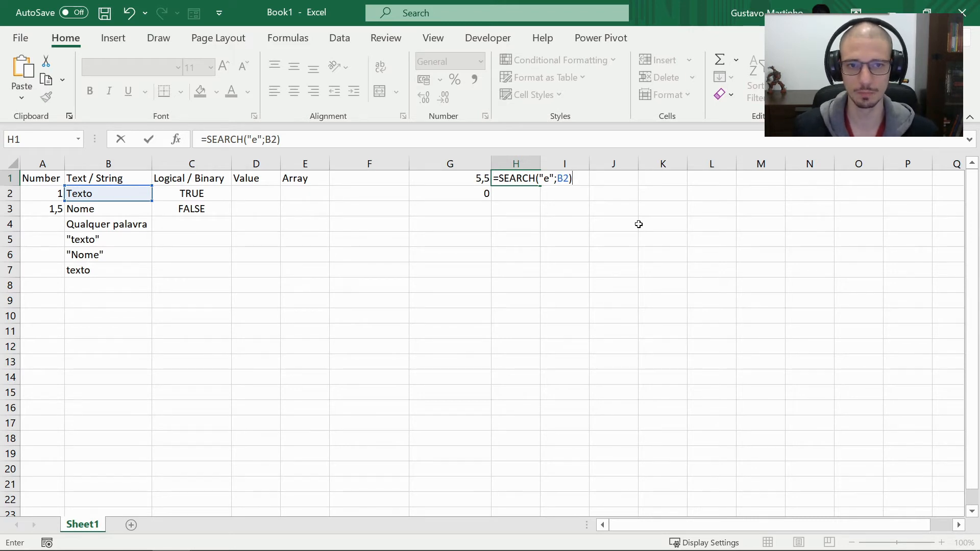
key(Return)
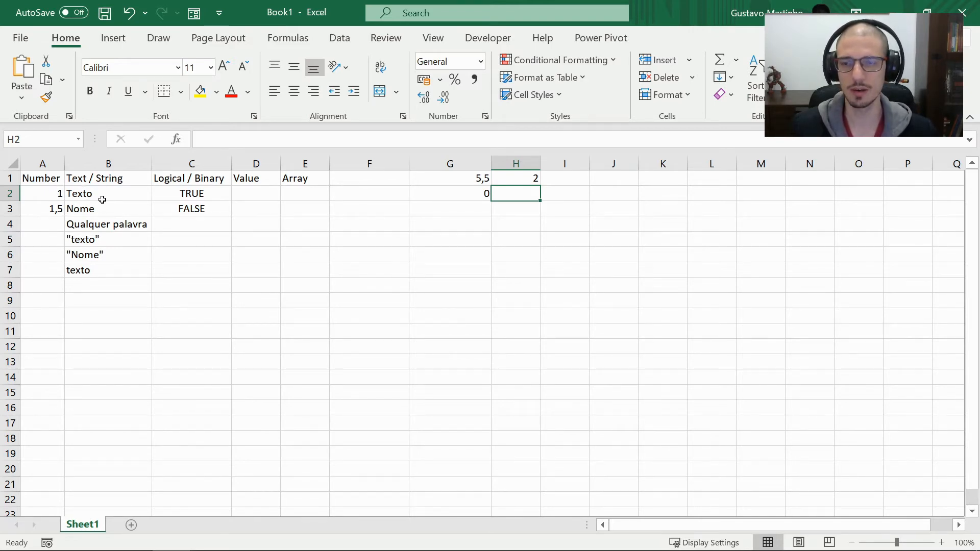
Step: Add 3 as the start position of the SEARCH formula in H1, making it =SEARCH("e";B2;3)
click(509, 183)
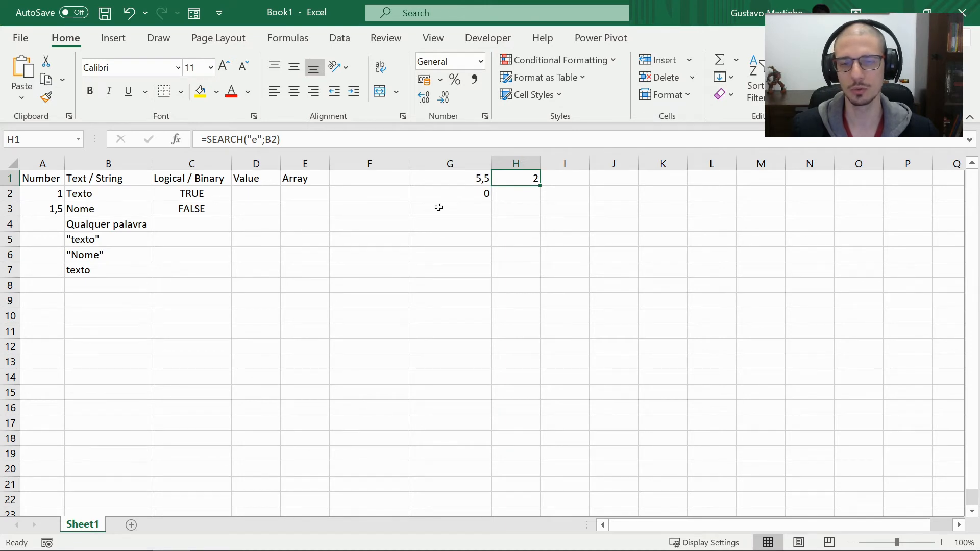
click(257, 140)
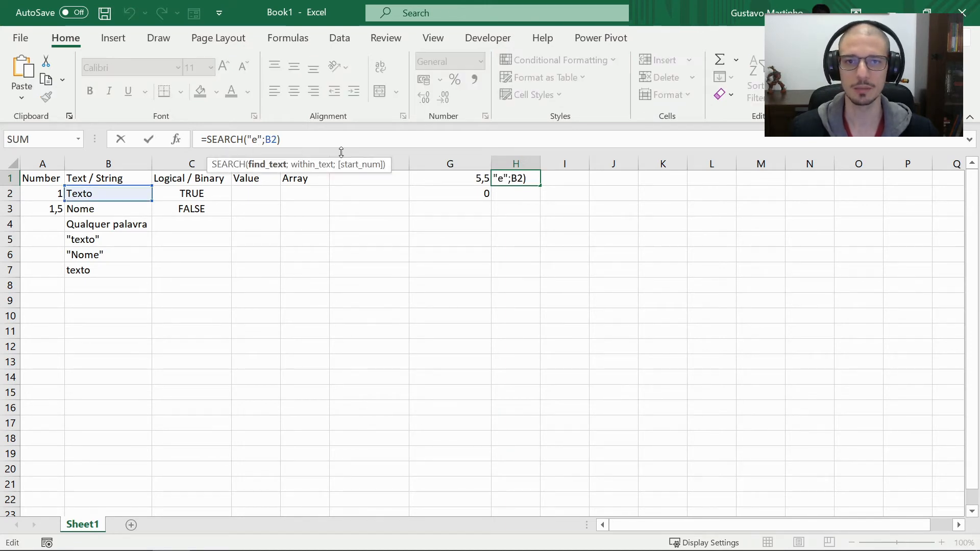
key(Escape)
click(311, 140)
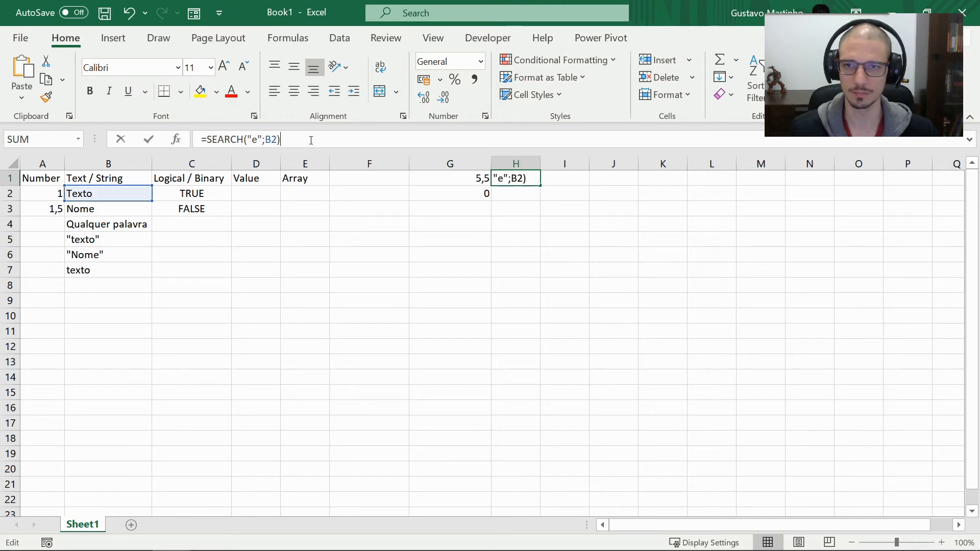
key(Left)
text(;)
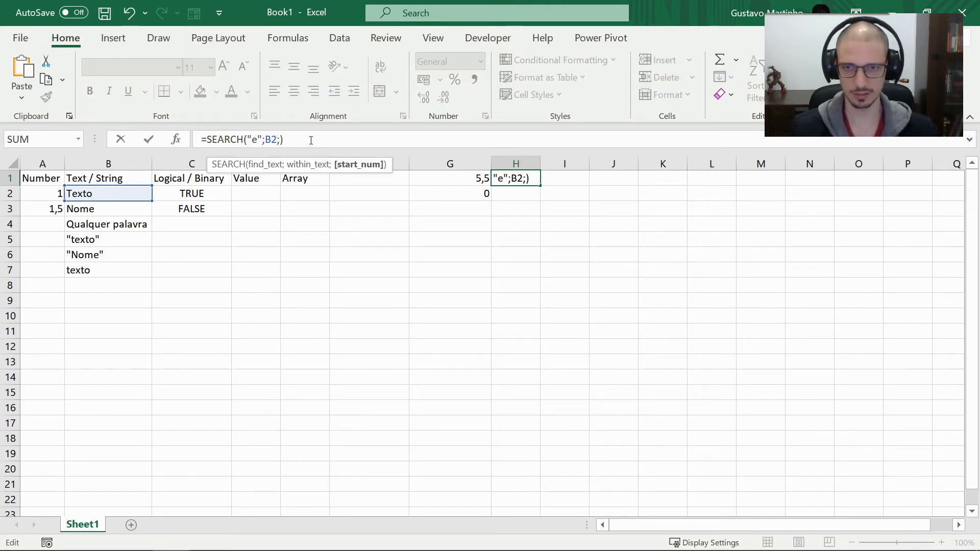
text(3)
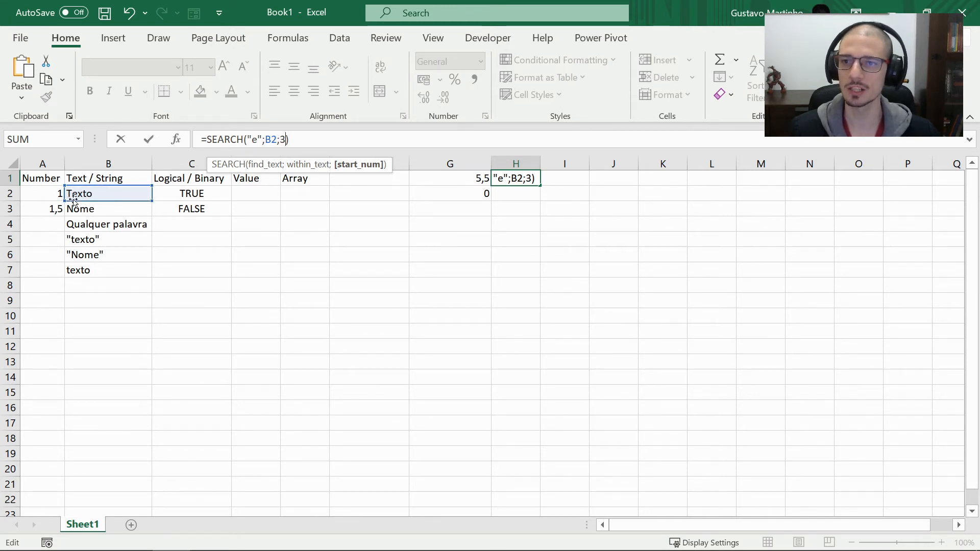
key(Return)
key(Up)
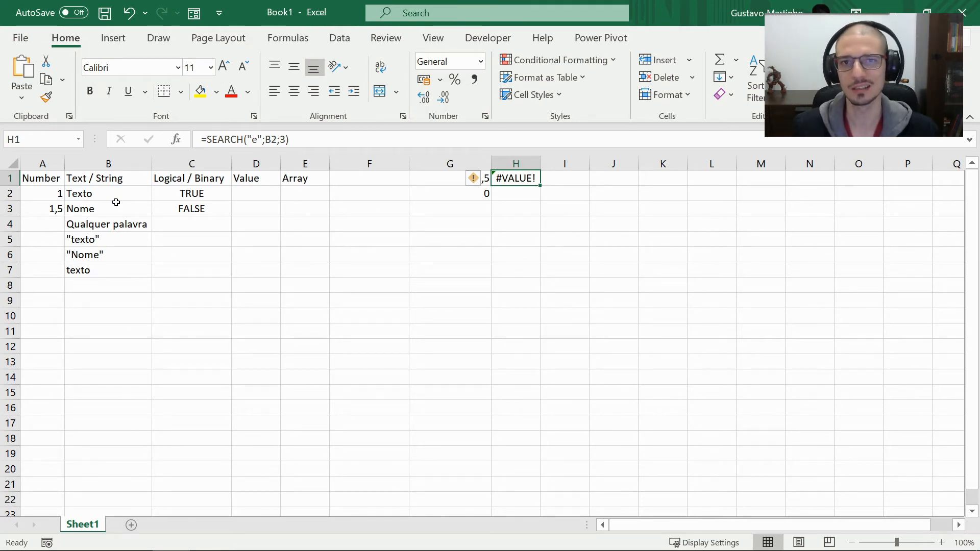
Step: Remove the start position from the formula in H1, restoring =SEARCH("e";B2)
key(F2)
key(Left)
key(BackSpace)
key(BackSpace)
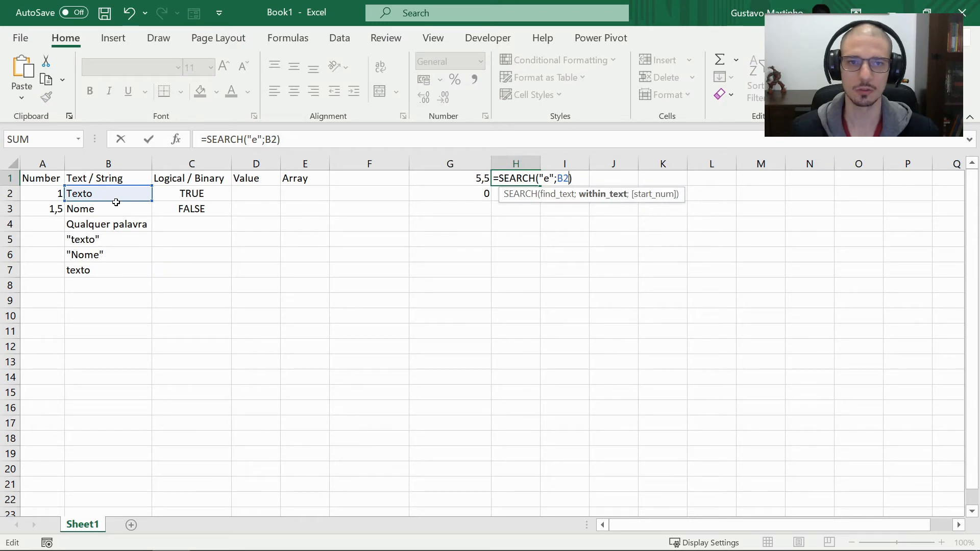
key(Return)
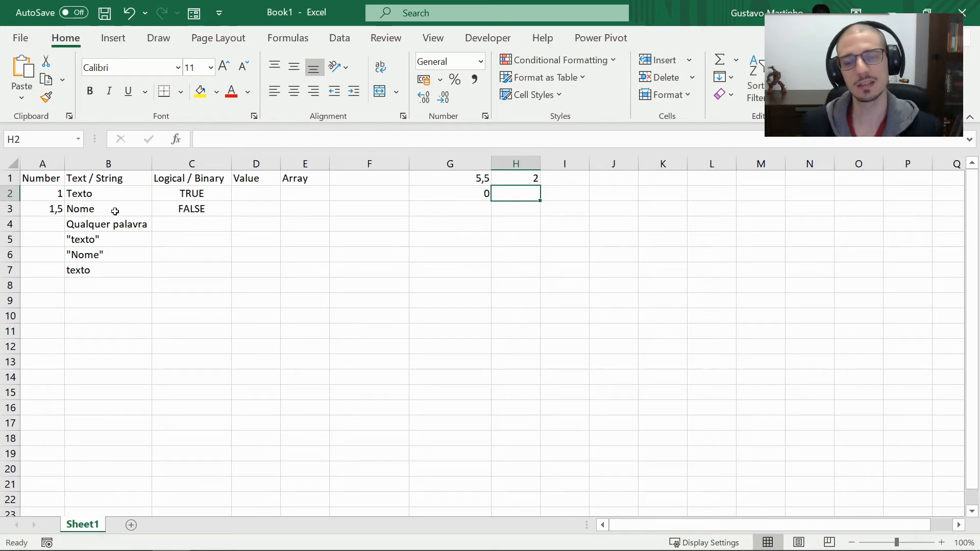
Step: Try entering the formula =IF(1=1) in cell I1 with only the logical test
key(Up)
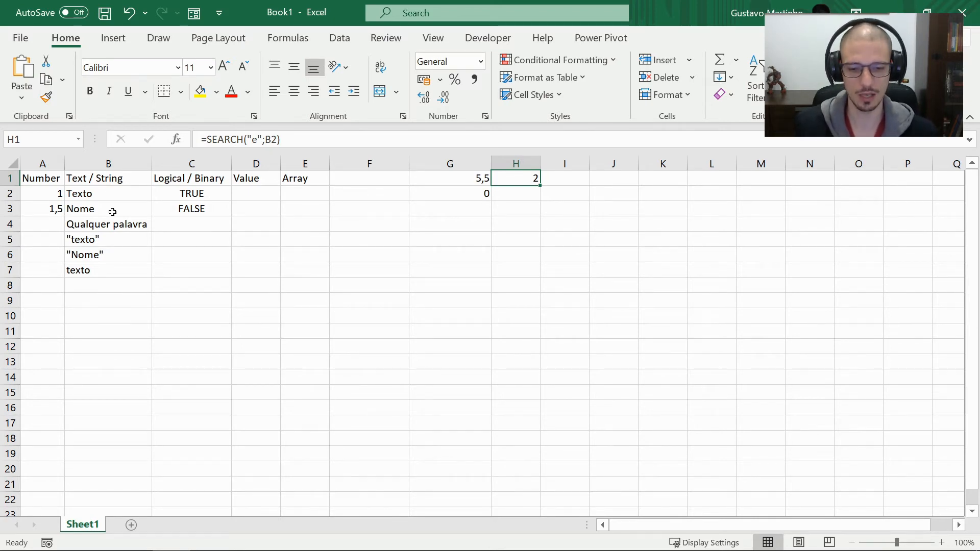
key(Right)
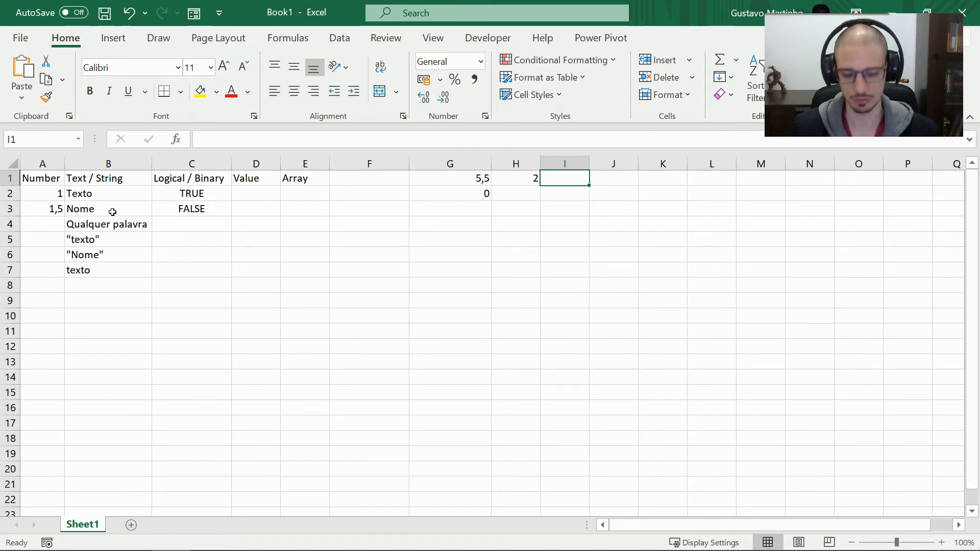
text(=IF()
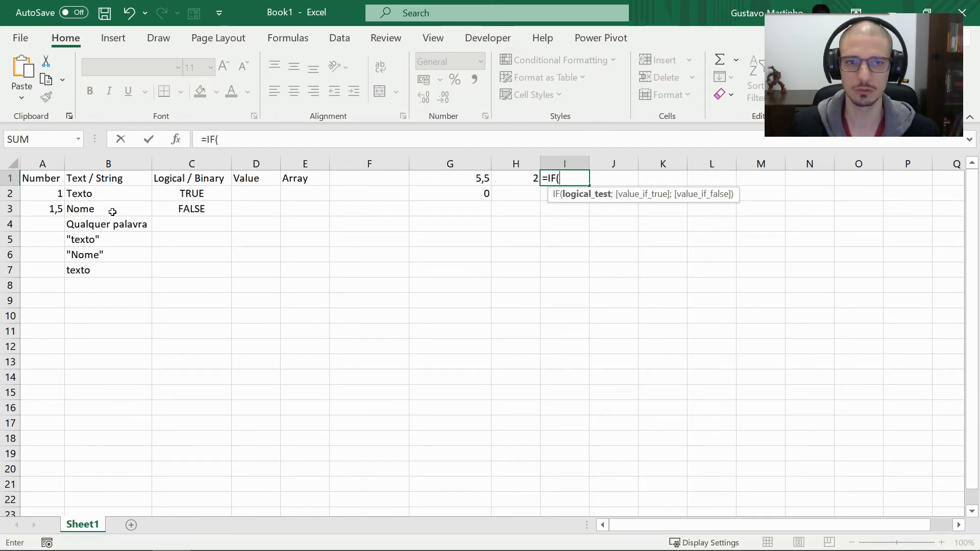
text(1=1)
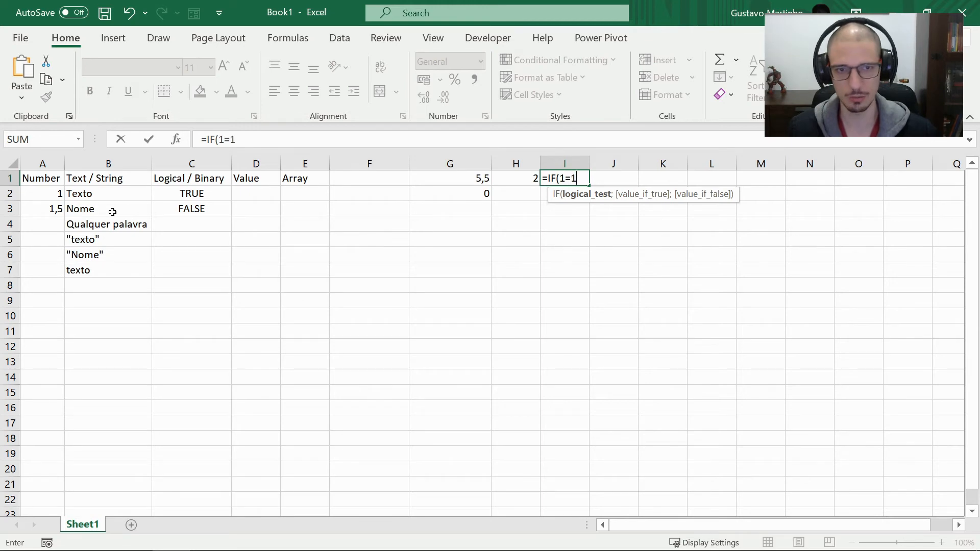
text(;)
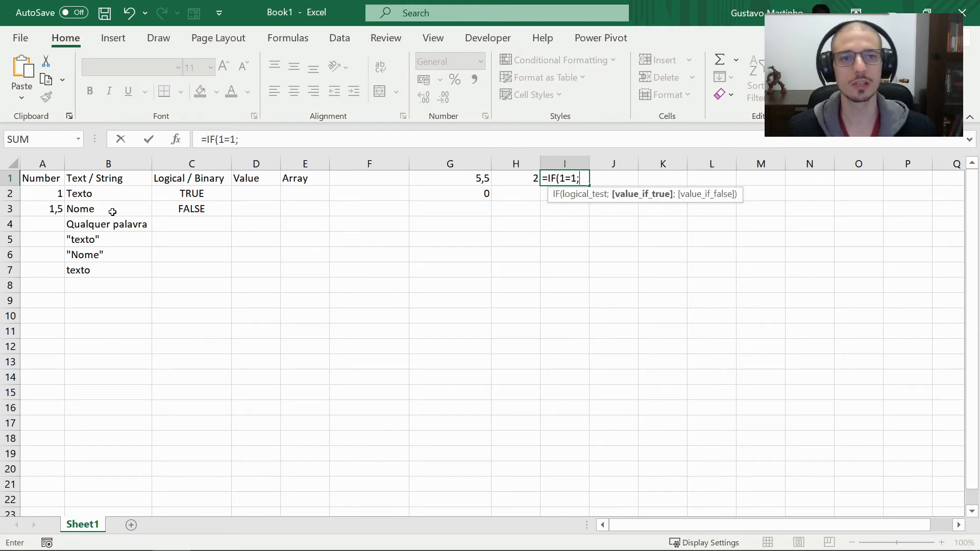
key(BackSpace)
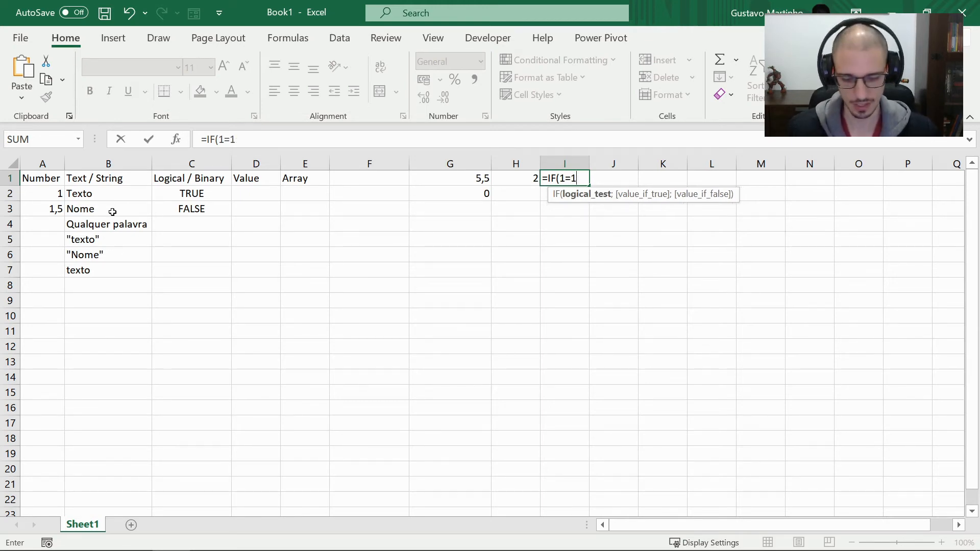
text())
key(Return)
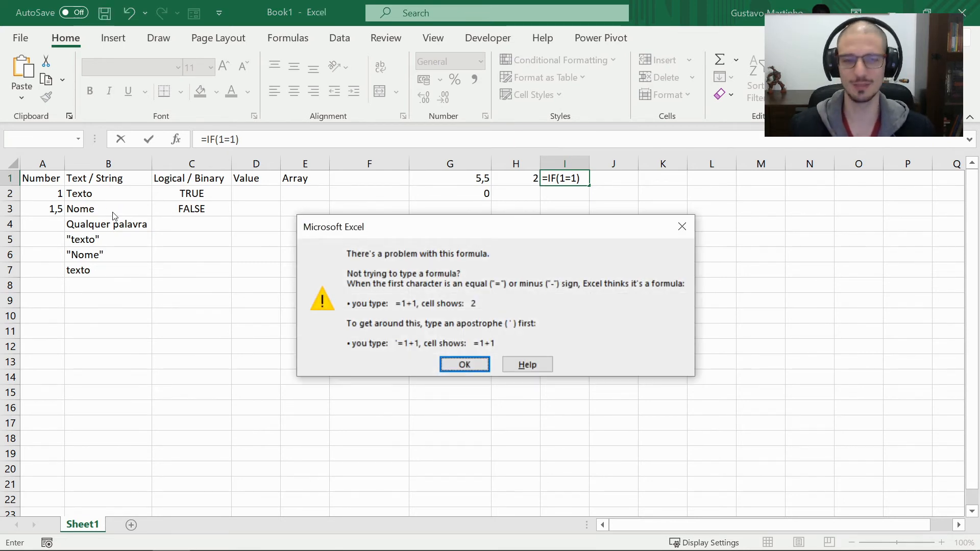
key(Return)
Step: Add "OK" as the value if true, entering the formula in I1 as =IF(1=1;"OK")
key(Right)
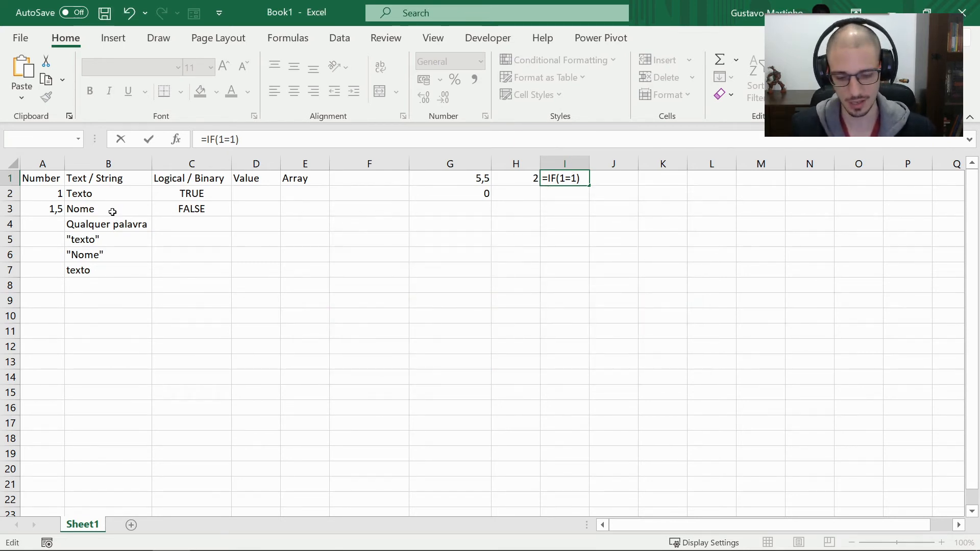
key(Left)
text(;)
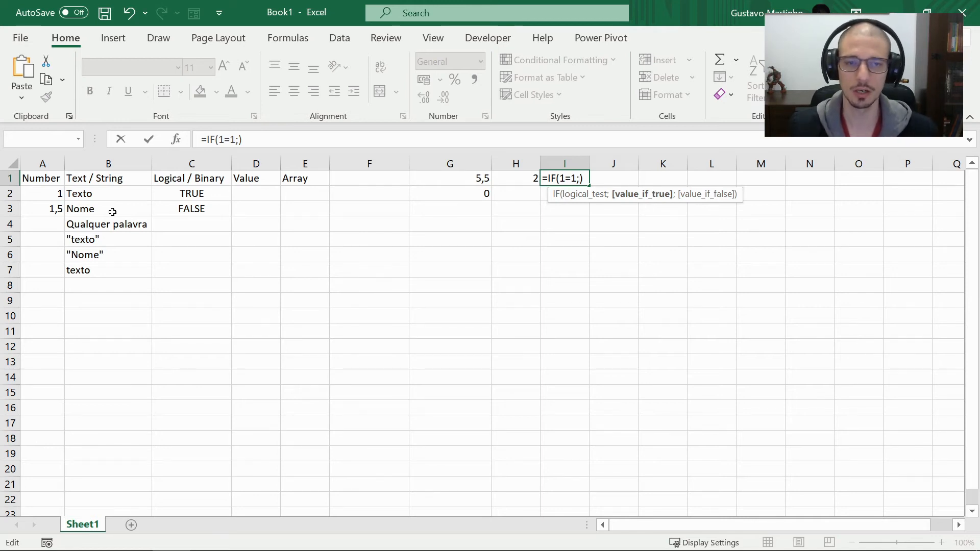
text("OK)
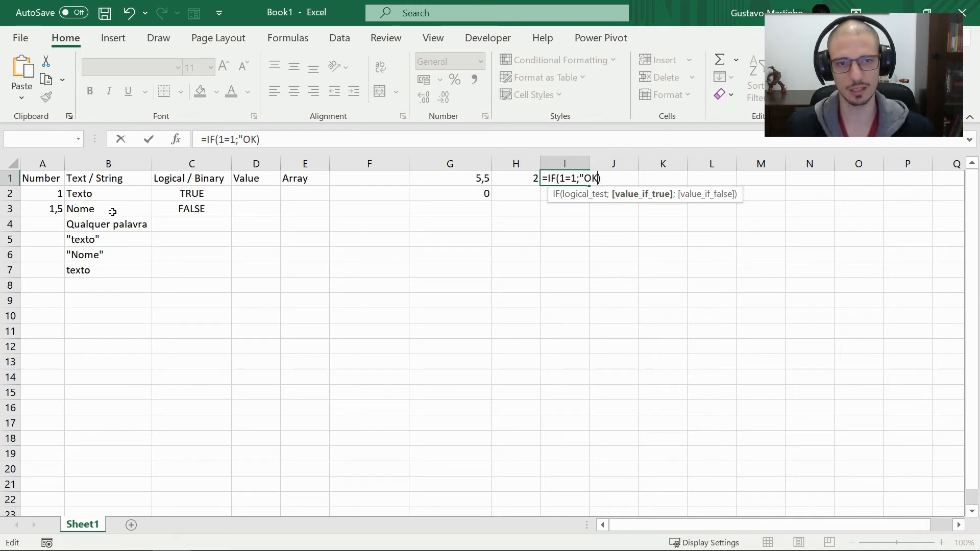
text(")
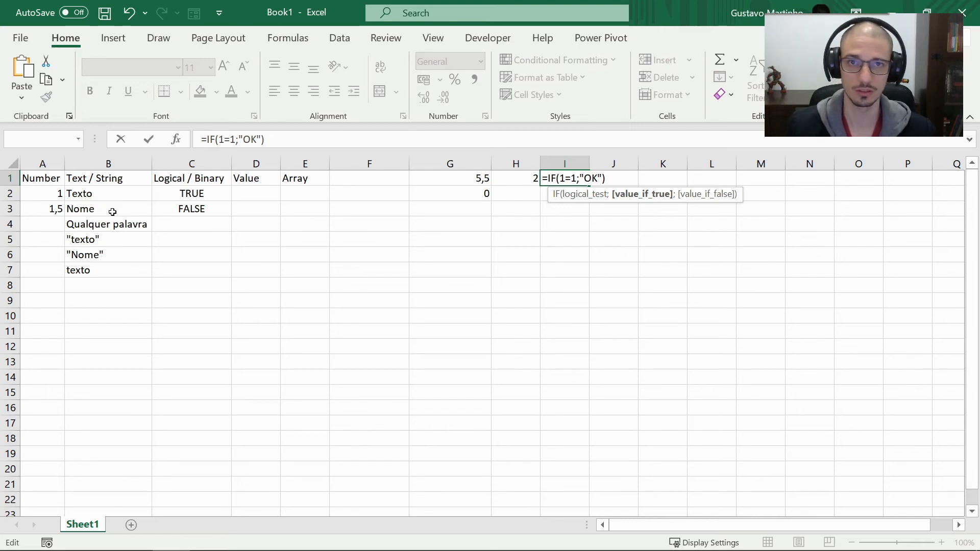
key(Return)
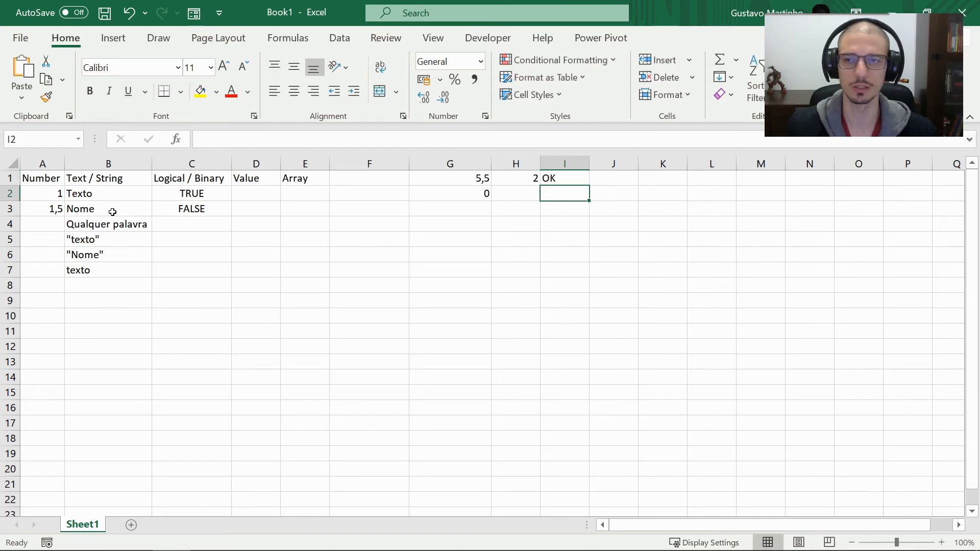
Step: Change the logical test of the IF formula in I1 to 1=2, keeping "OK" as the value if true
key(Up)
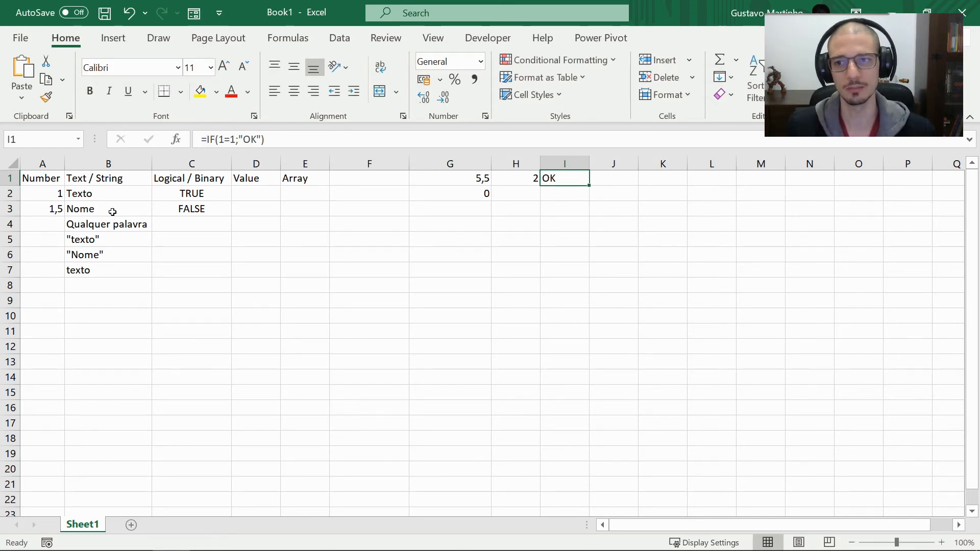
key(F2)
key(Left)
key(Left)
key(Left)
key(Left)
key(Left)
key(Left)
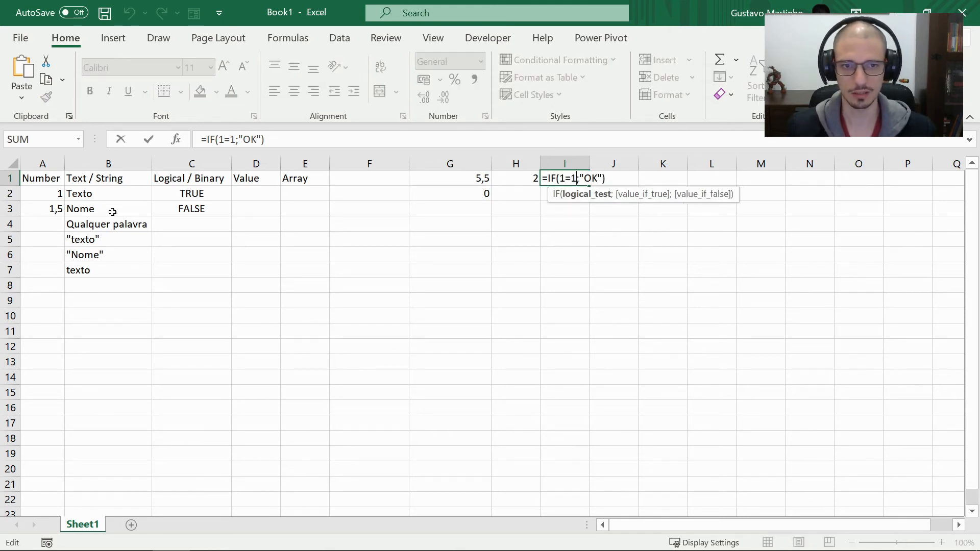
key(BackSpace)
text(2)
key(ctrl+Return)
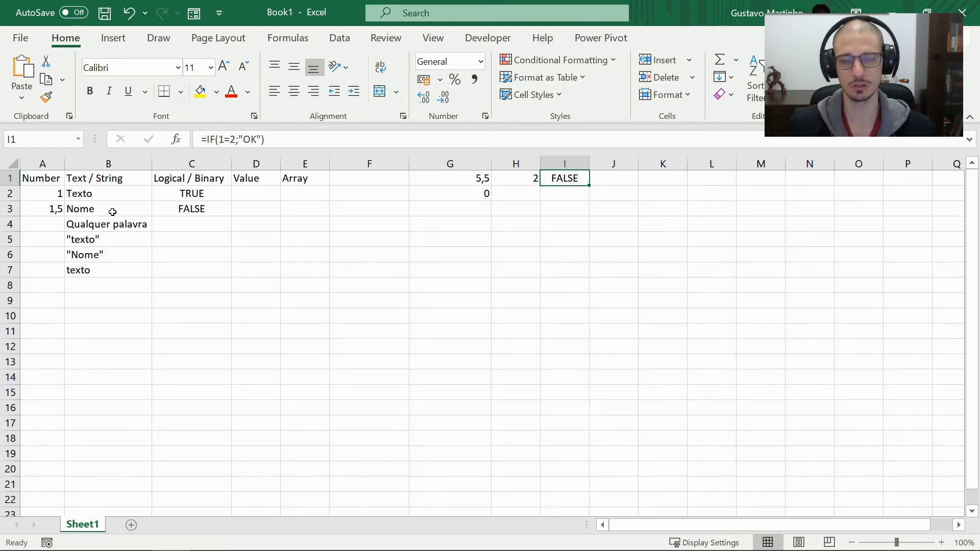
key(F1)
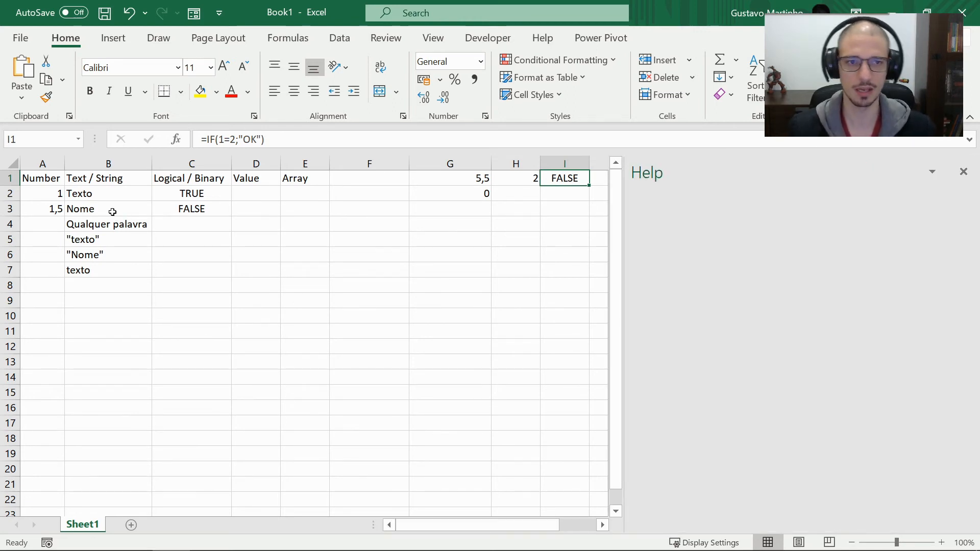
click(964, 171)
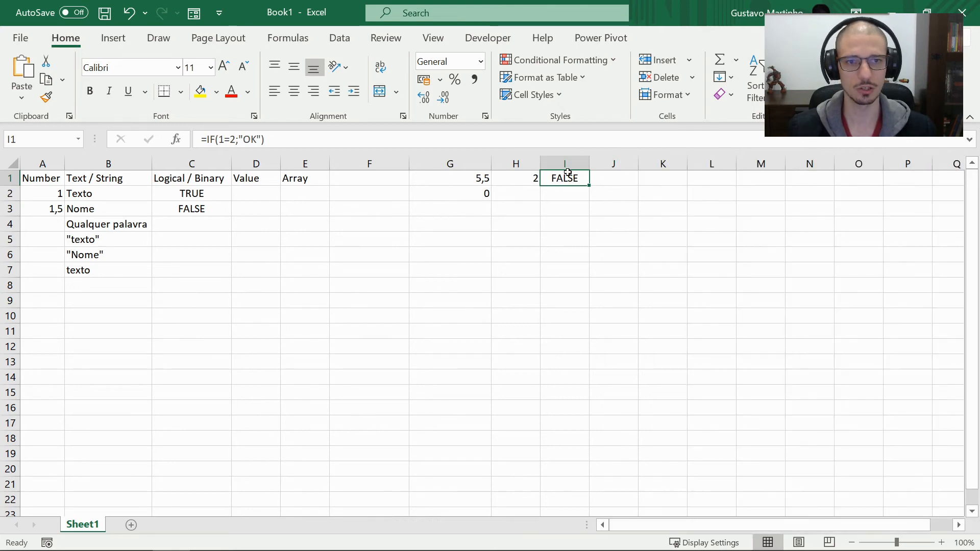
Step: Set the value if true to 1000 and the logical test to 1=1, making the formula in I1 =IF(1=1;1000)
double_click(567, 172)
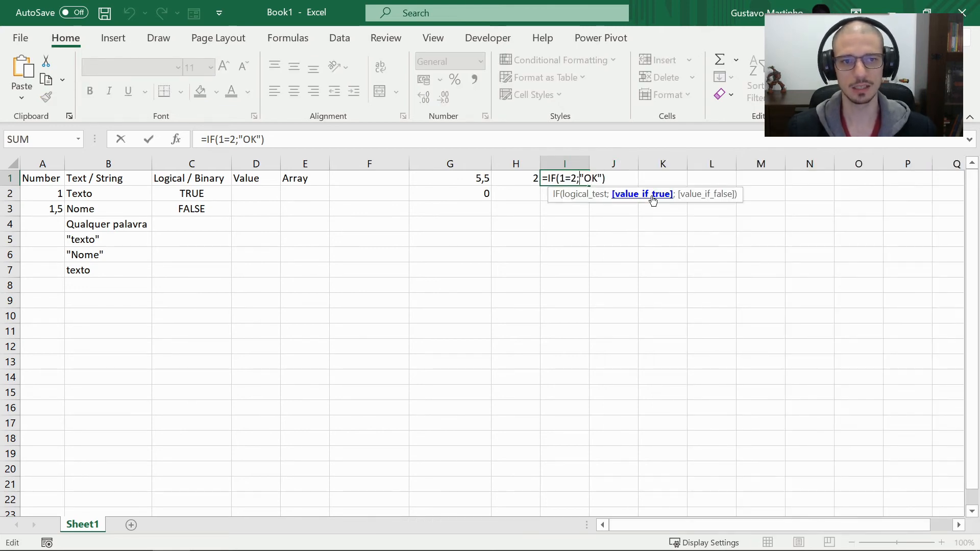
key(shift+Right)
key(shift+Right)
key(shift+Right)
key(shift+Right)
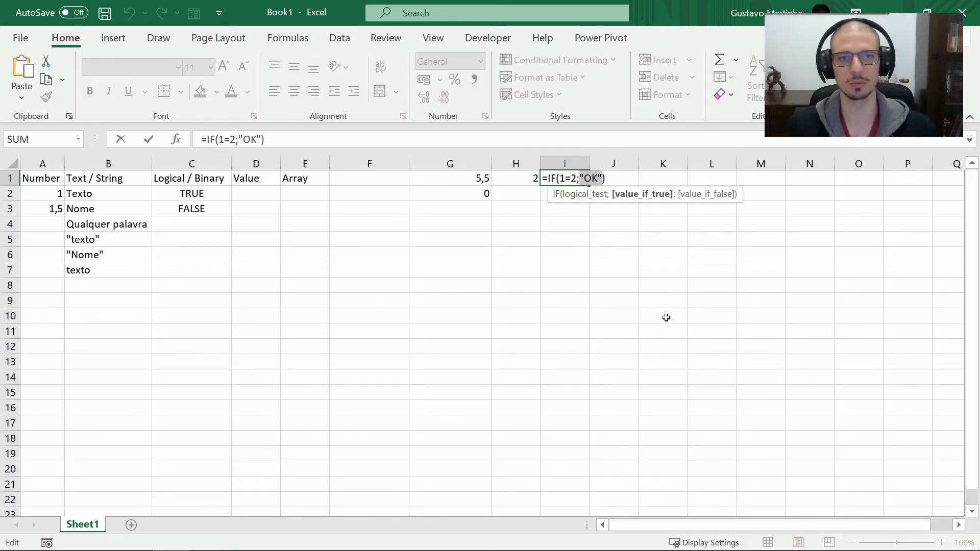
text(1000)
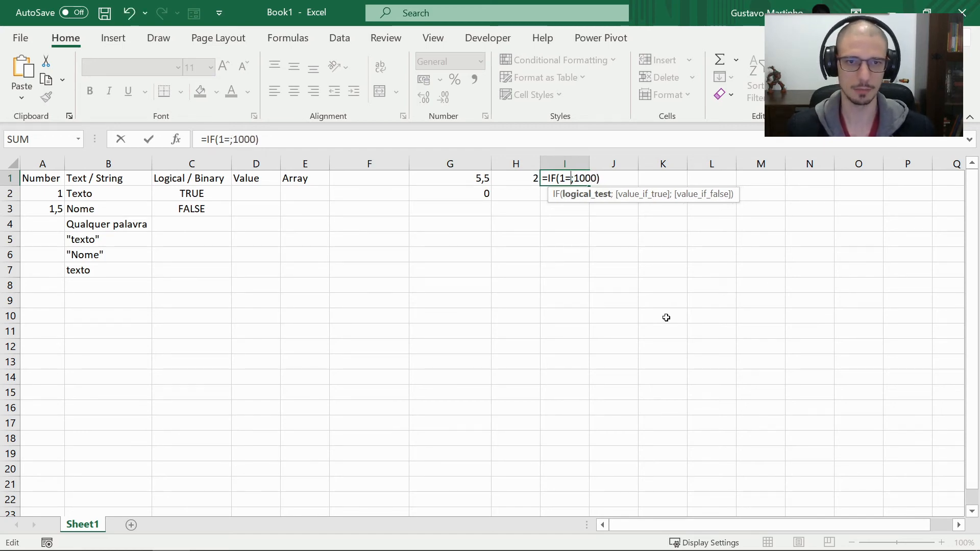
key(Return)
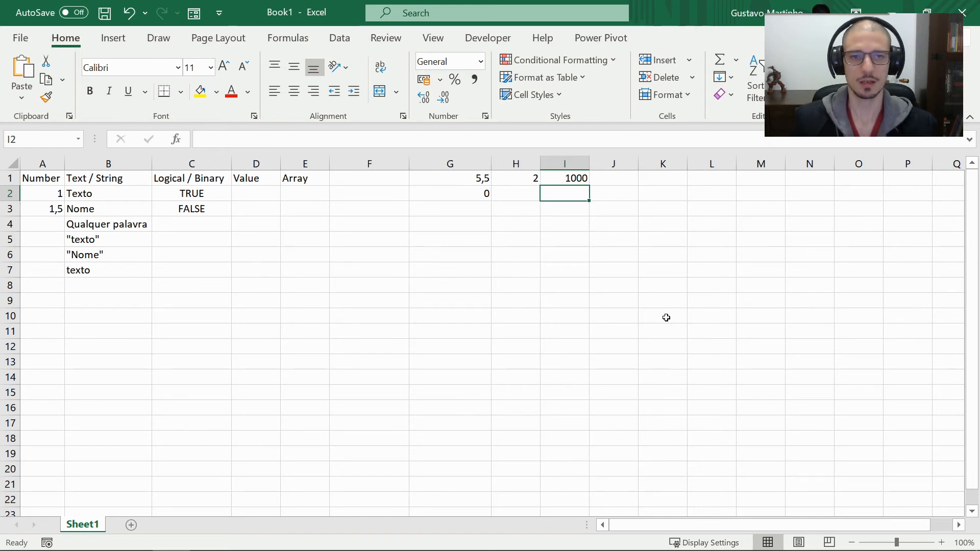
Step: Begin a MATCH formula in cell J1
key(Up)
key(Right)
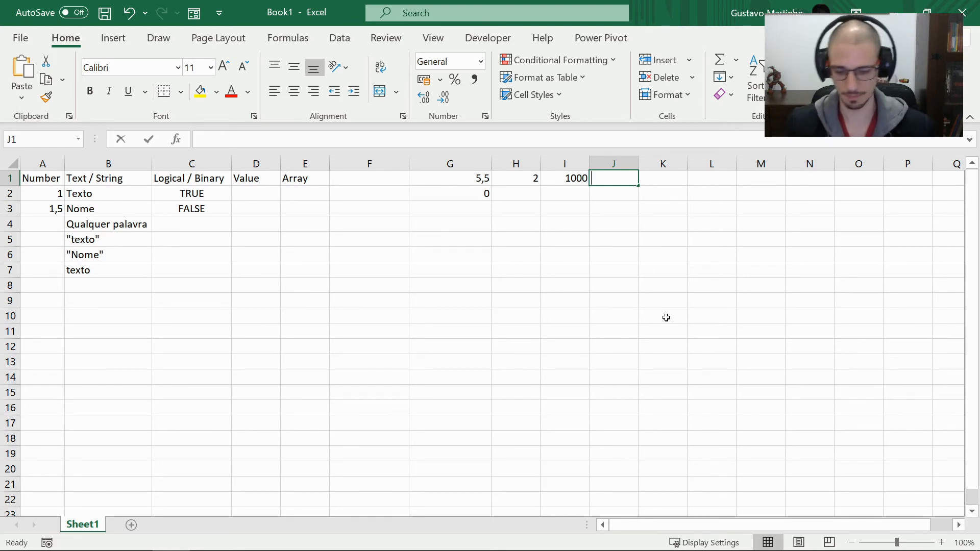
text(=mat)
key(Tab)
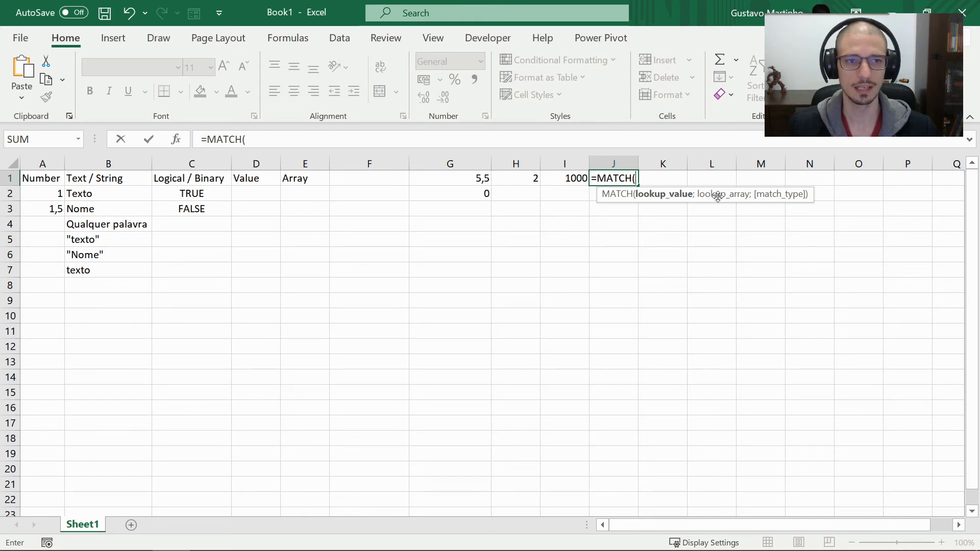
Step: Try cell L1 and the entire column L as the lookup value of the MATCH formula in J1
click(720, 230)
key(Up)
key(Up)
key(Up)
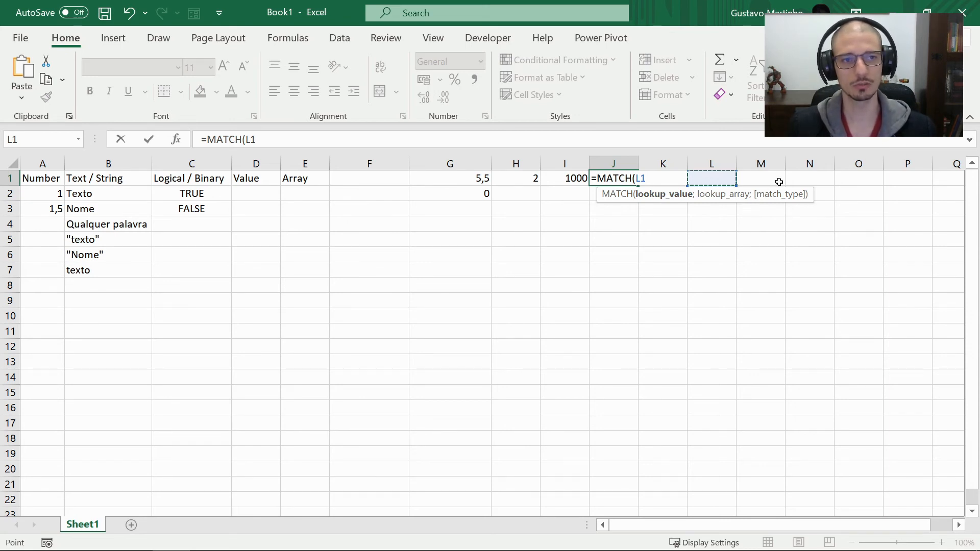
drag(776, 178, 769, 346)
click(715, 165)
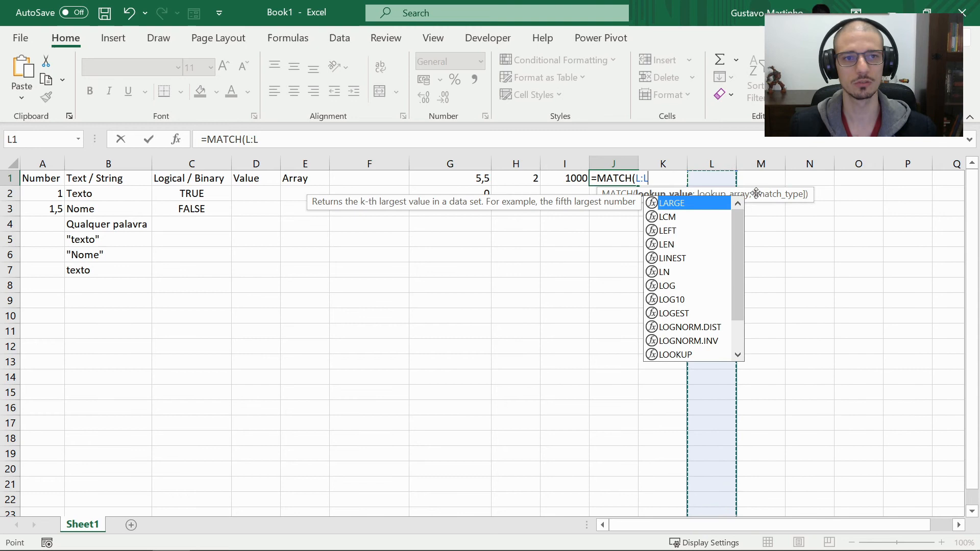
click(731, 187)
key(BackSpace)
key(BackSpace)
Step: Enter the text "Texto" as the lookup value of the MATCH formula in J1
text(")
key(Return)
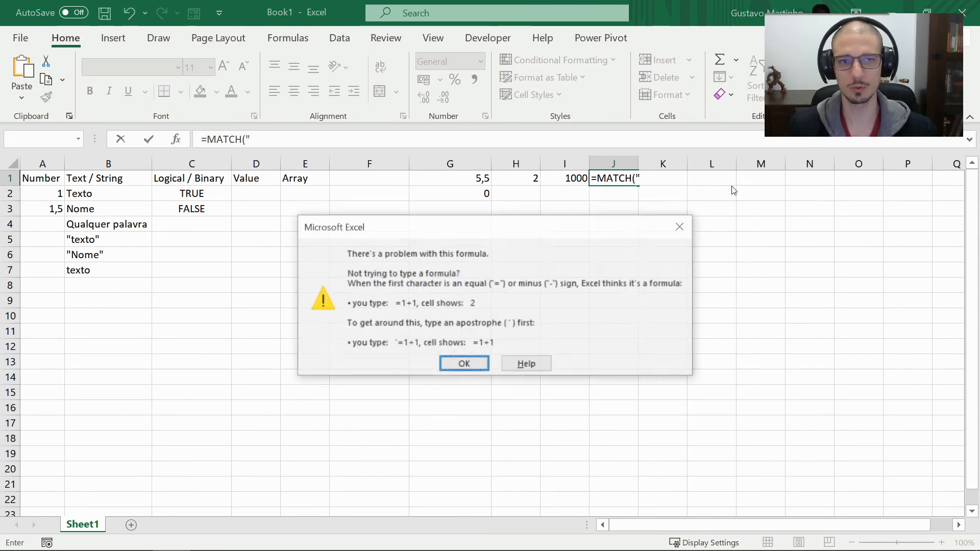
key(Return)
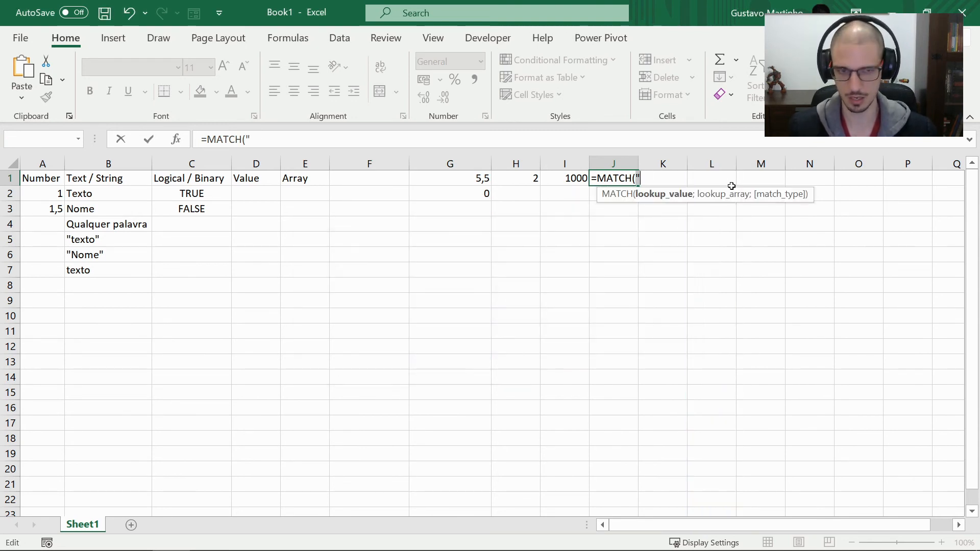
text(texto)
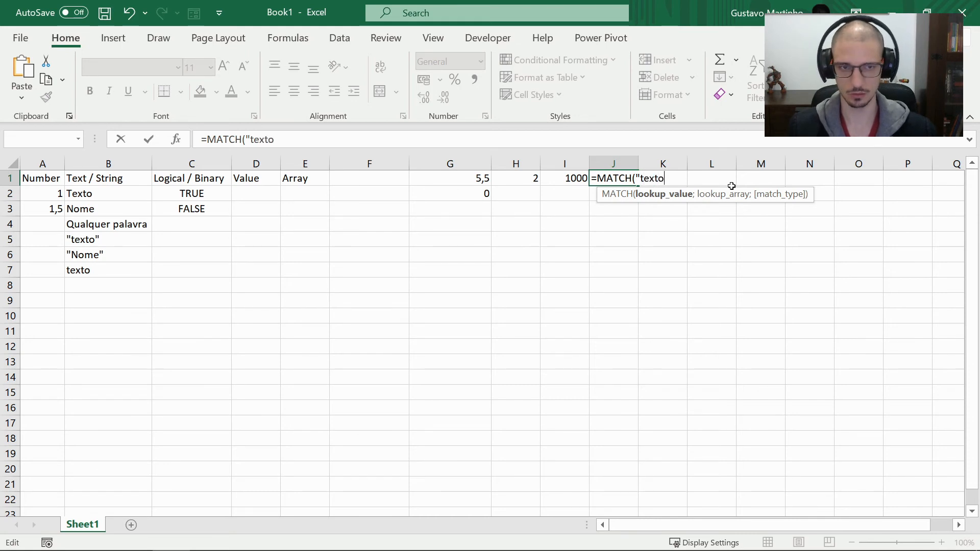
text(")
key(Left)
key(BackSpace)
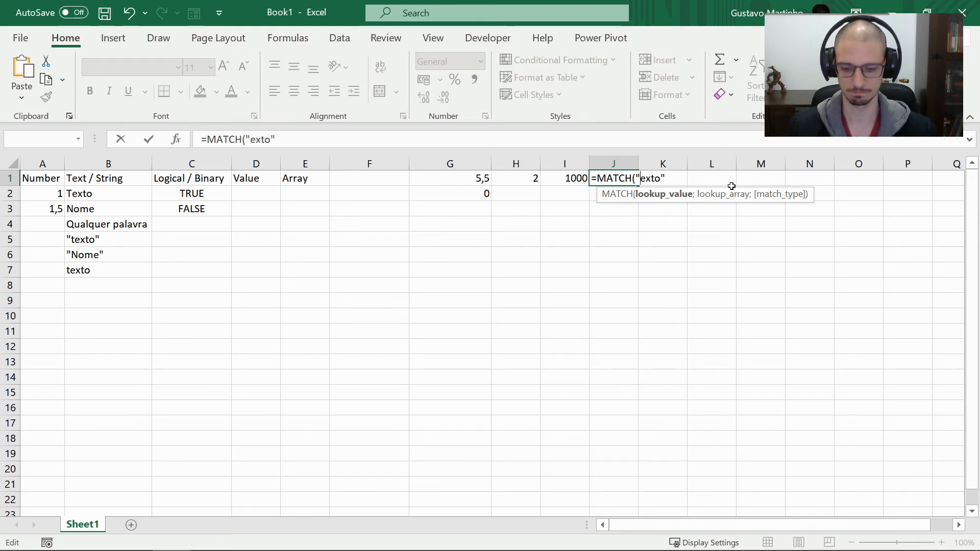
text(T)
text(;)
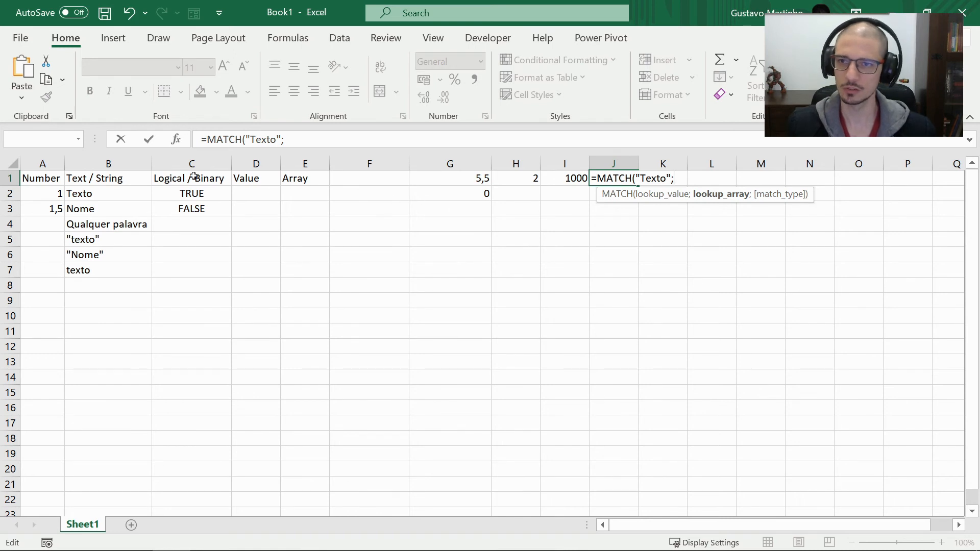
Step: Use column B as the lookup array and 0 for an exact match, completing J1 as =MATCH("Texto";B:B;0)
click(132, 160)
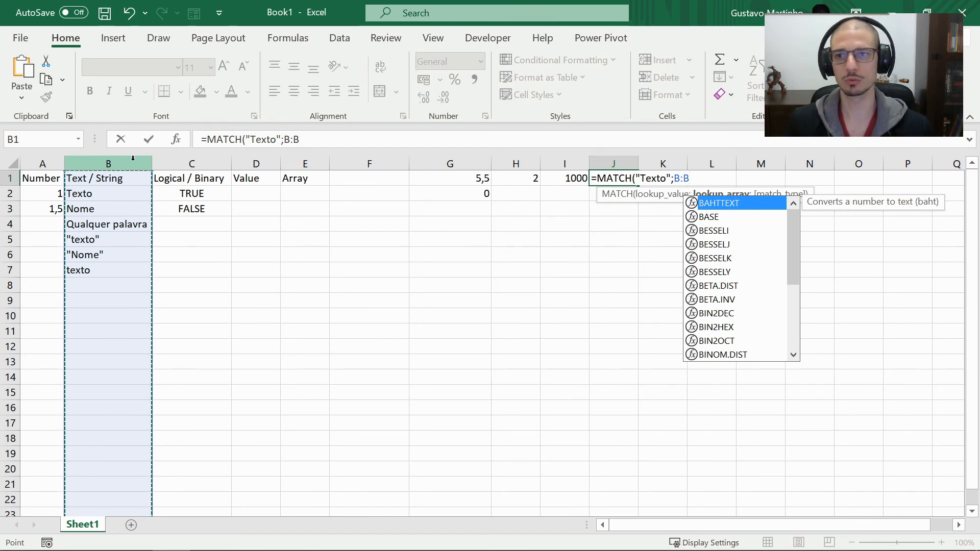
text(;)
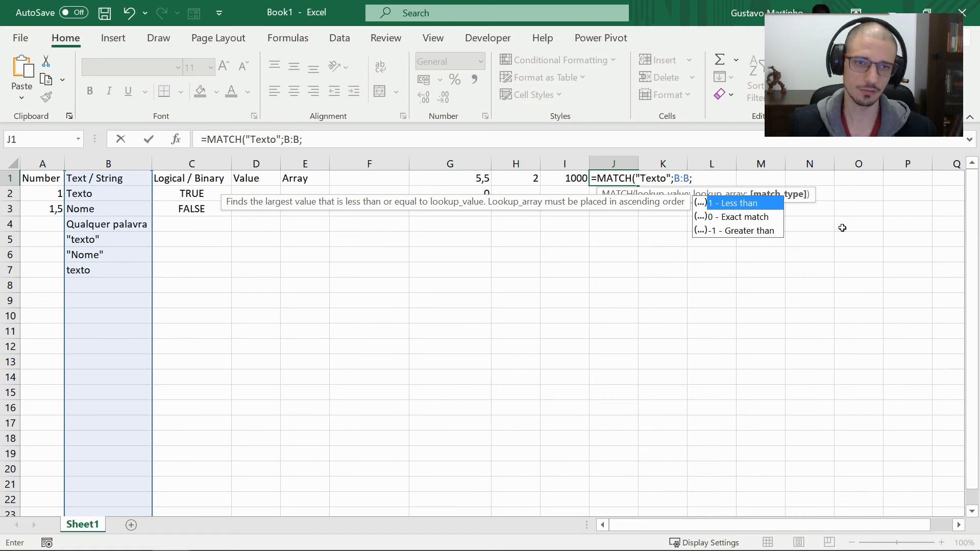
key(Down)
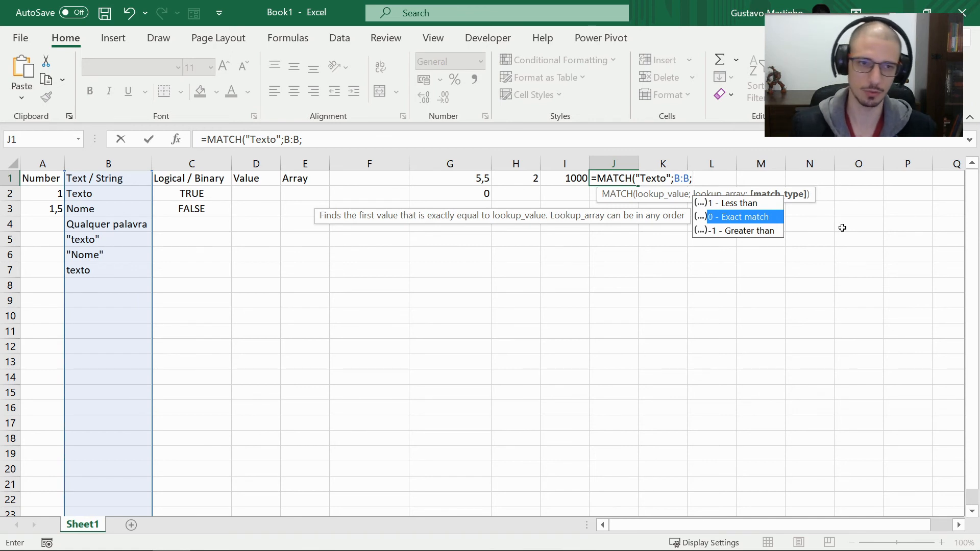
text(0)
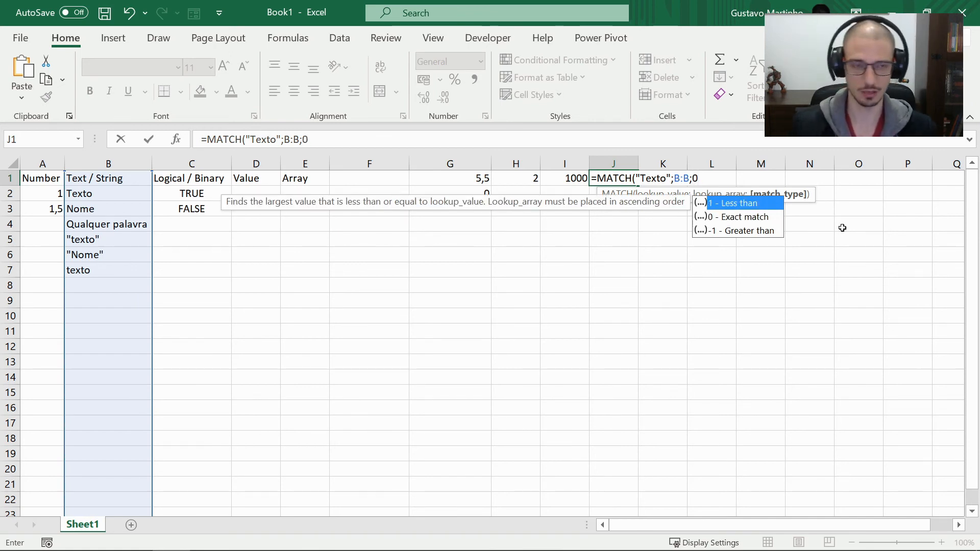
text())
key(Return)
key(Up)
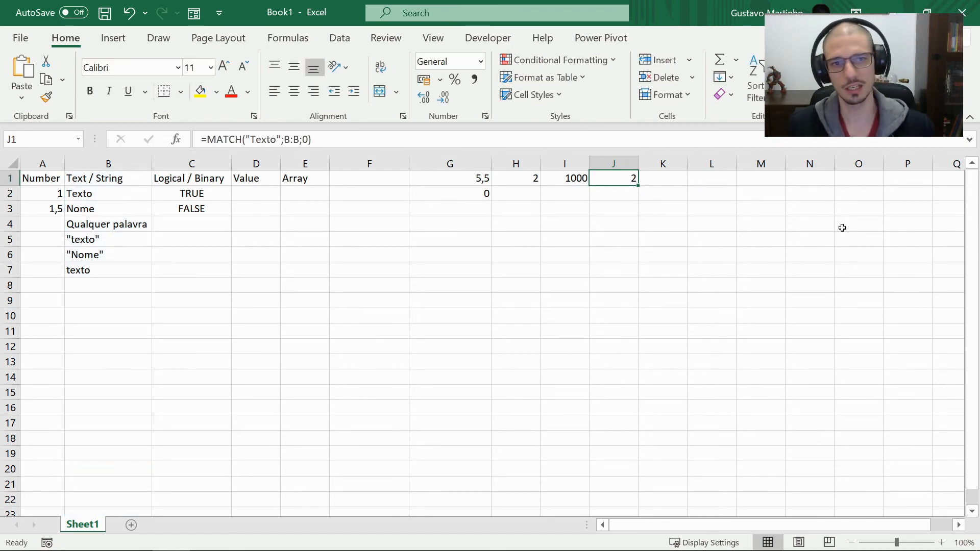
Step: Compare the MATCH result in J1 with cells B1 and B2, and examine the formula's lookup value and lookup array arguments
click(69, 178)
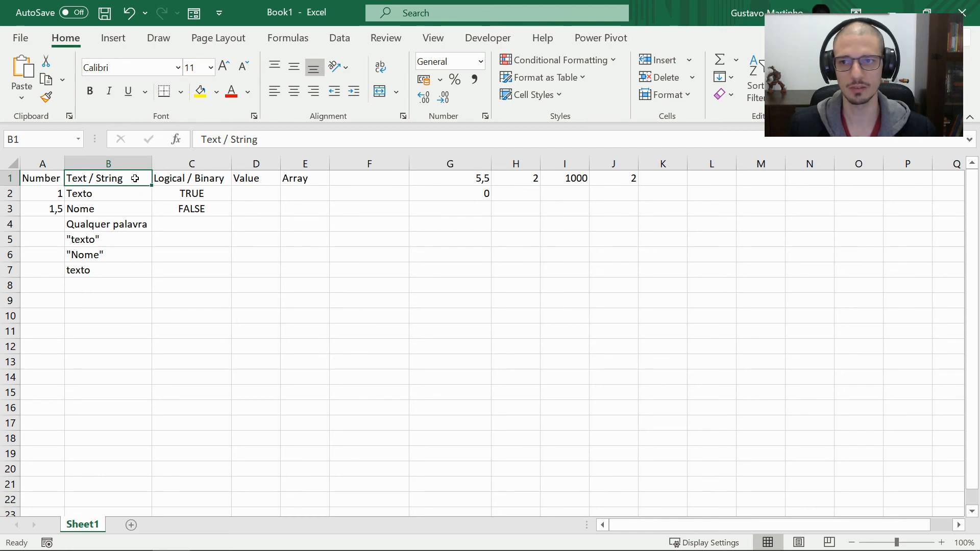
click(113, 196)
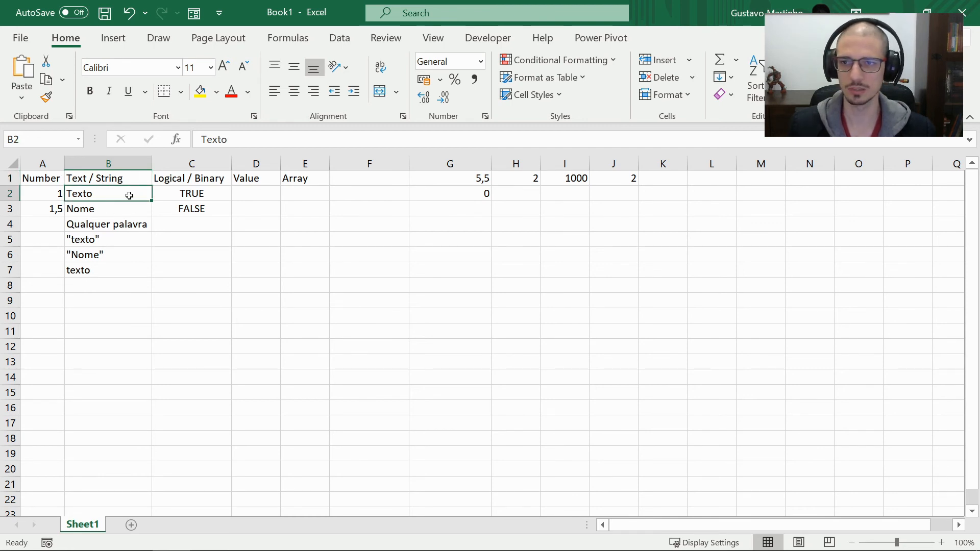
click(631, 178)
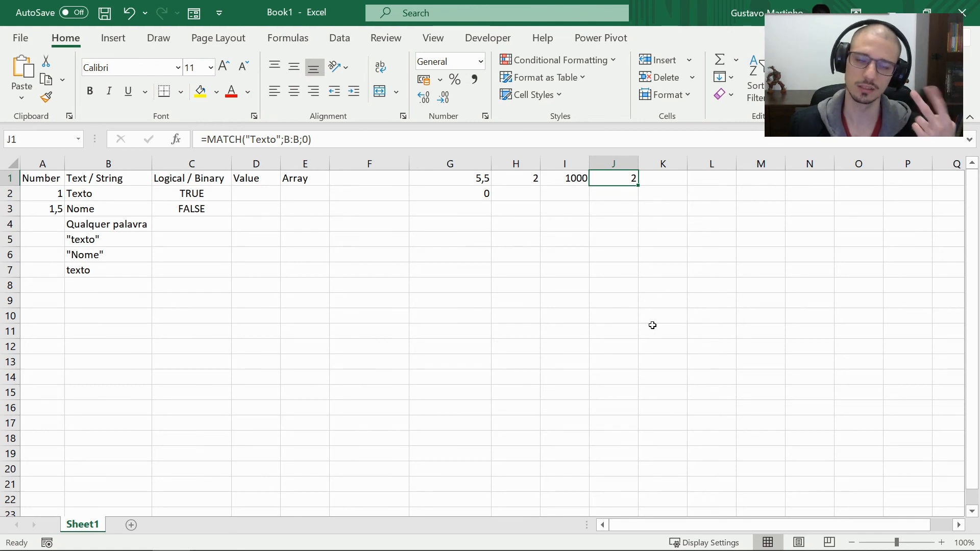
key(F2)
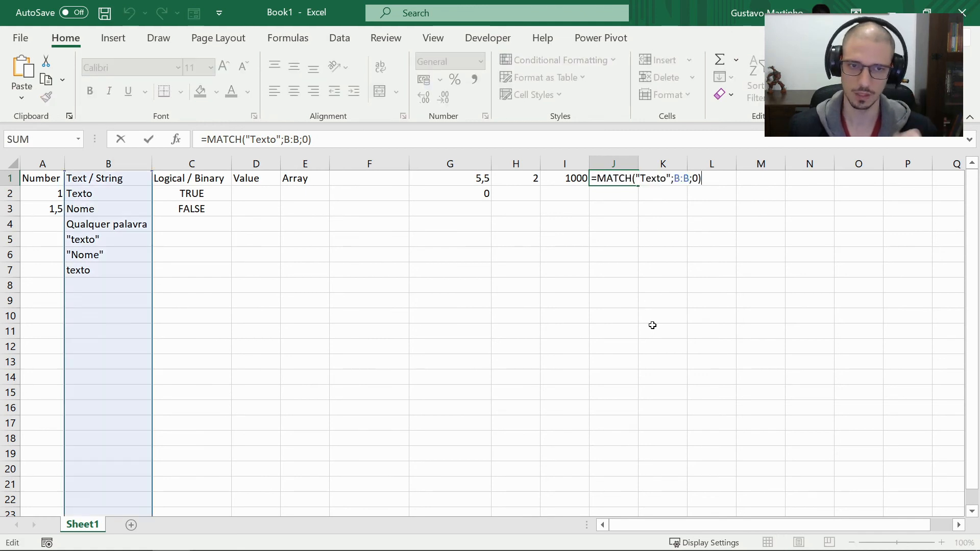
click(668, 179)
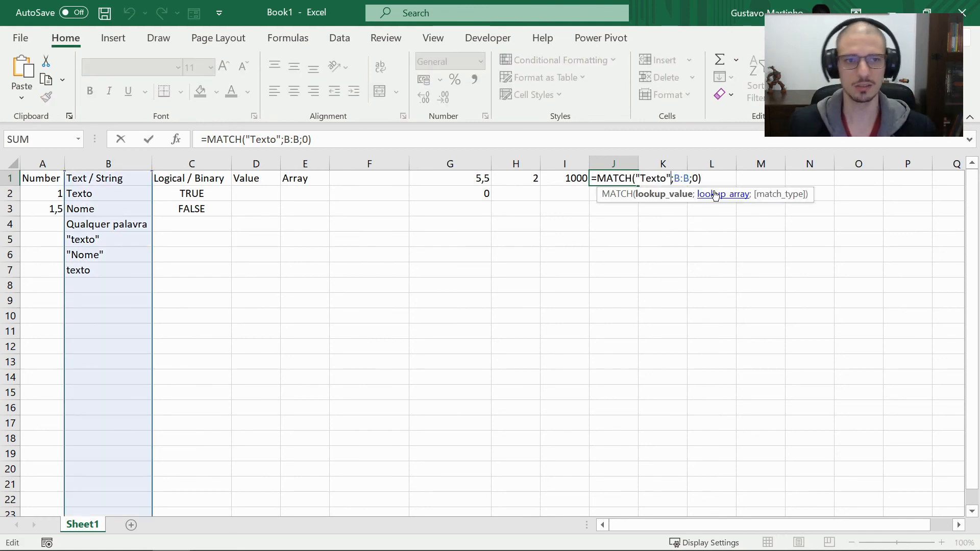
key(shift+Left)
key(shift+Left)
key(shift+Left)
key(shift+Left)
key(shift+Left)
key(shift+Left)
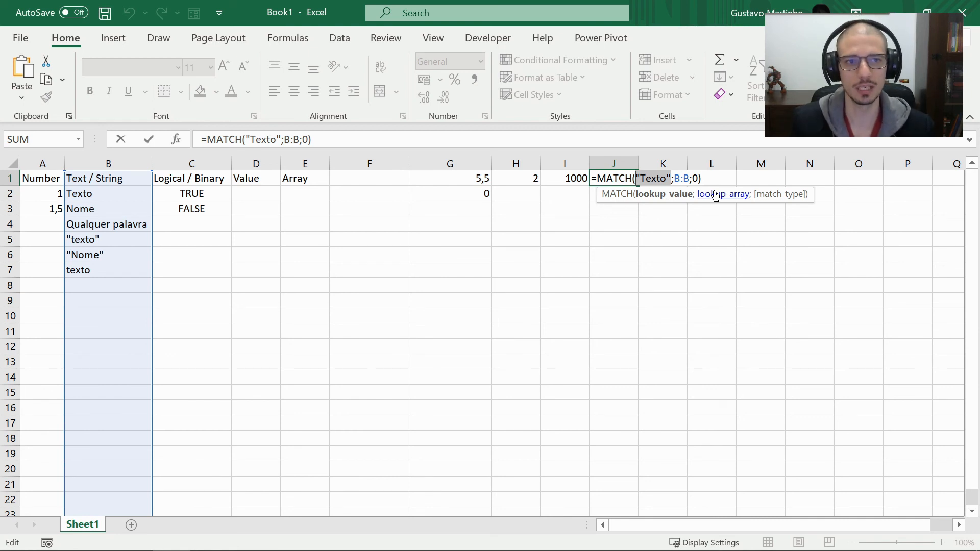
click(677, 176)
drag(675, 176, 691, 176)
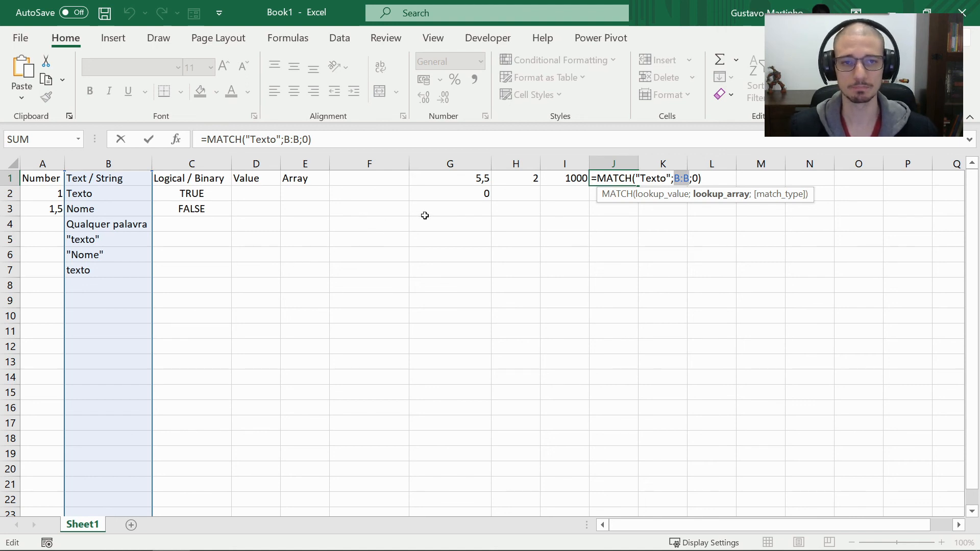
key(ctrl+Return)
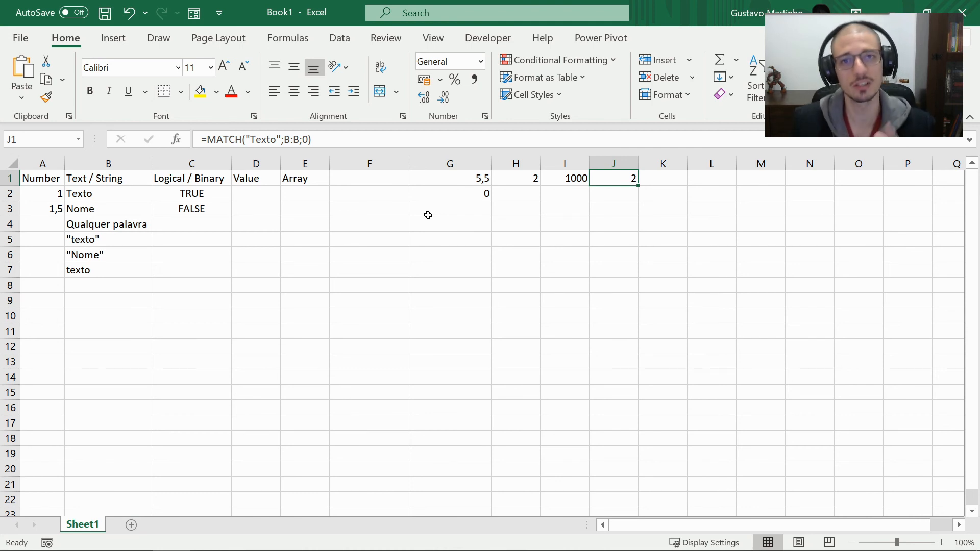
key(F2)
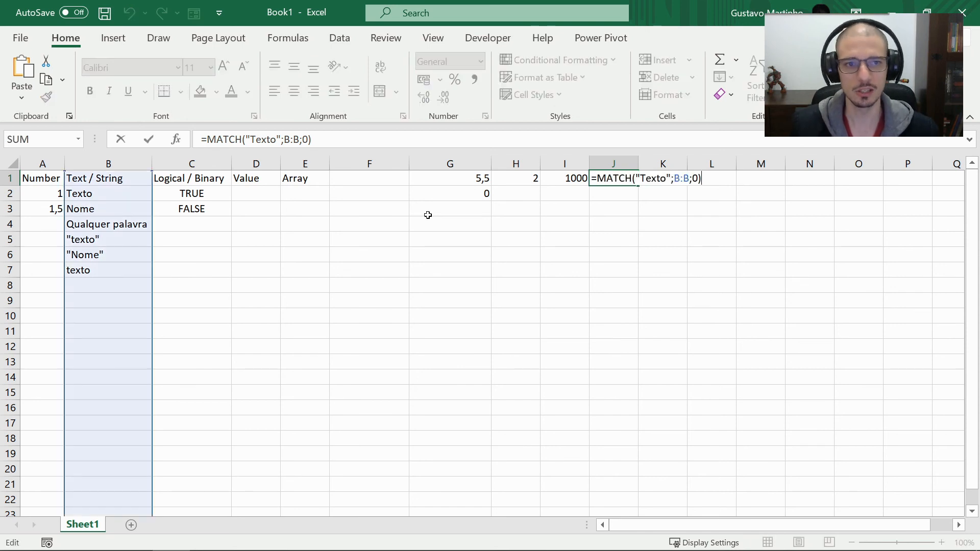
key(Left)
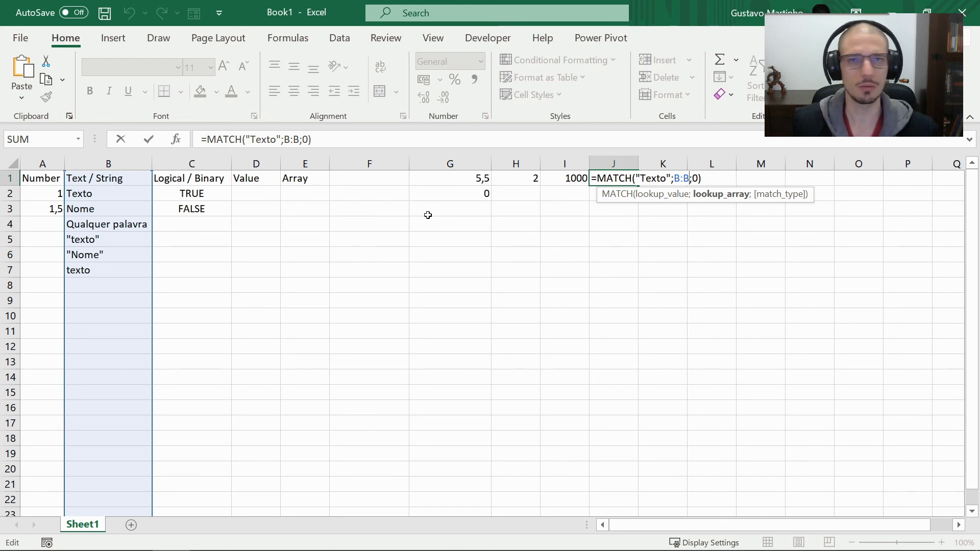
key(ctrl+Return)
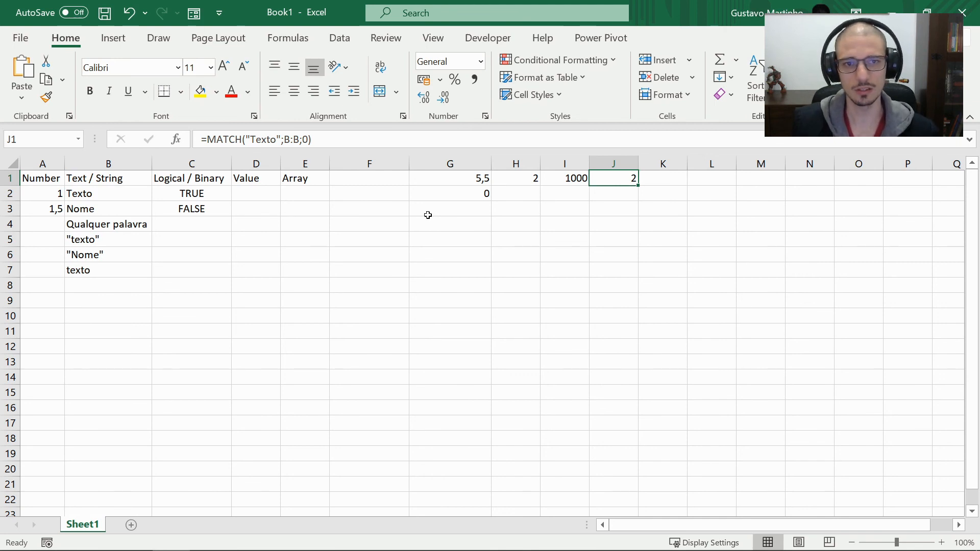
Step: Replace 1000 with "OK" as the value if true in I1, making the formula =IF(1=1;"OK")
key(Left)
key(Left)
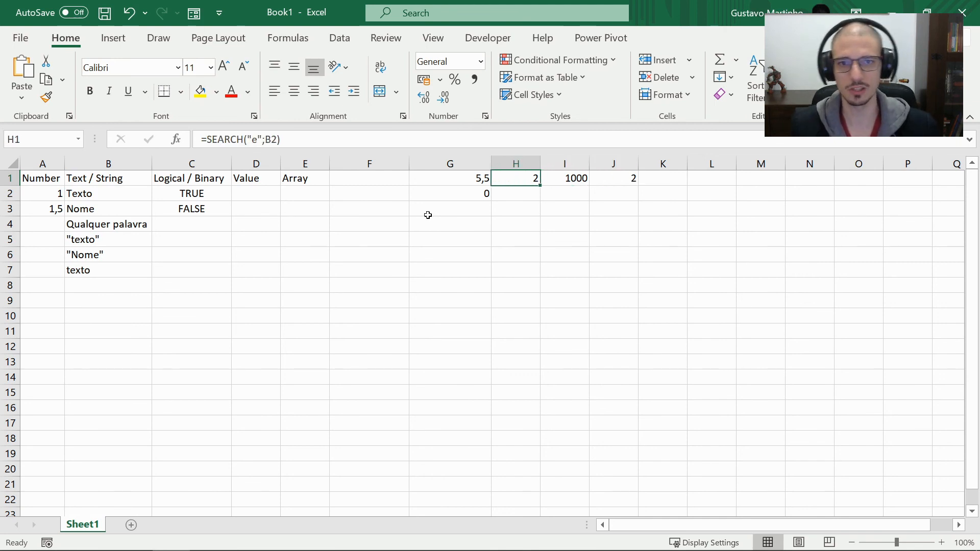
key(Left)
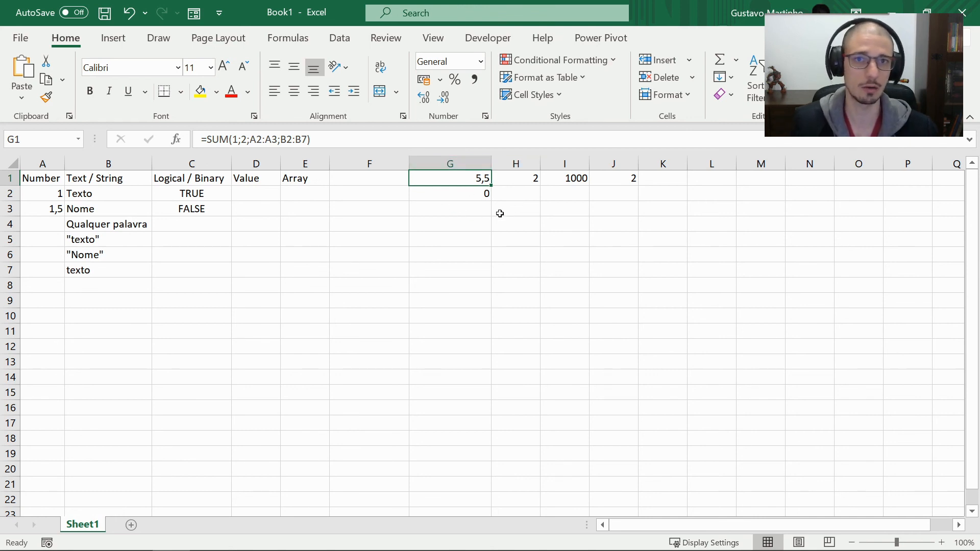
click(575, 176)
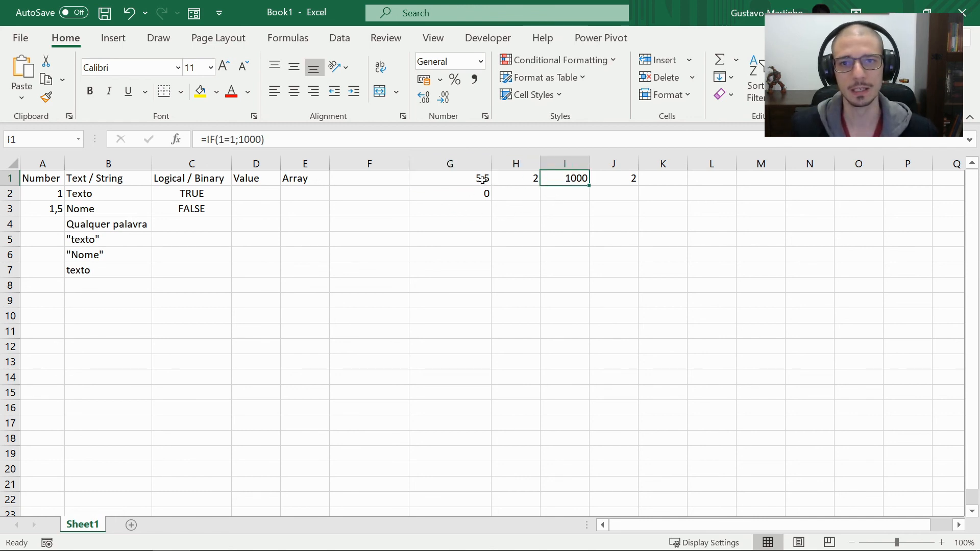
click(236, 147)
drag(238, 143, 262, 143)
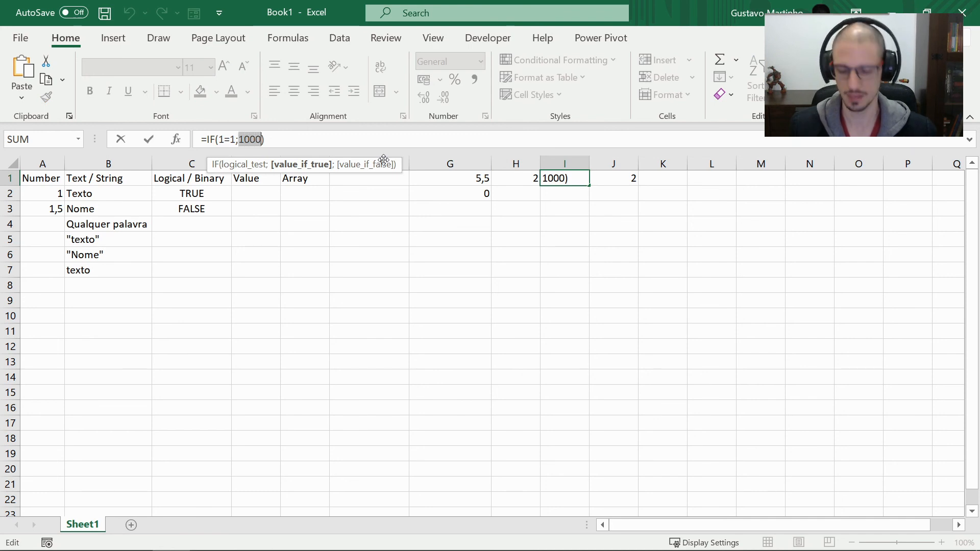
text("OK")
key(Return)
key(Up)
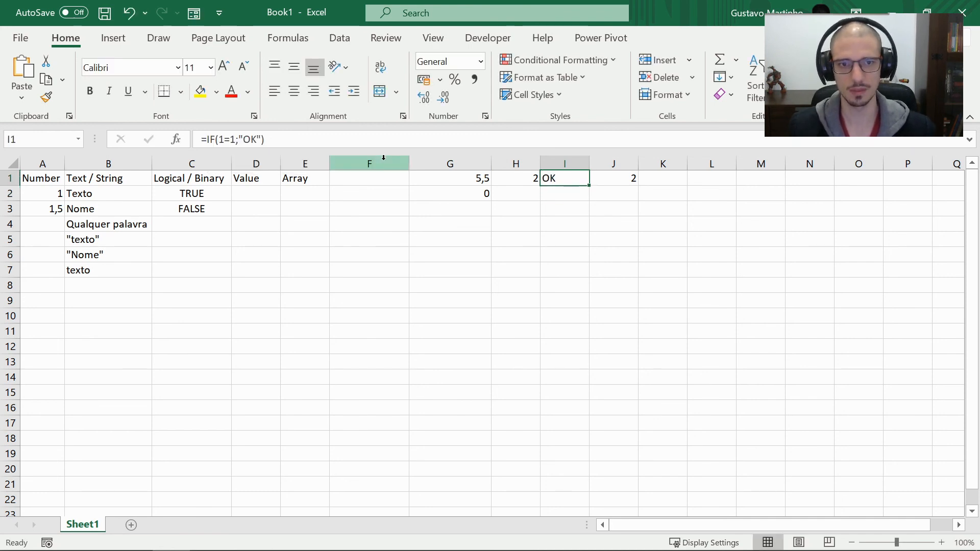